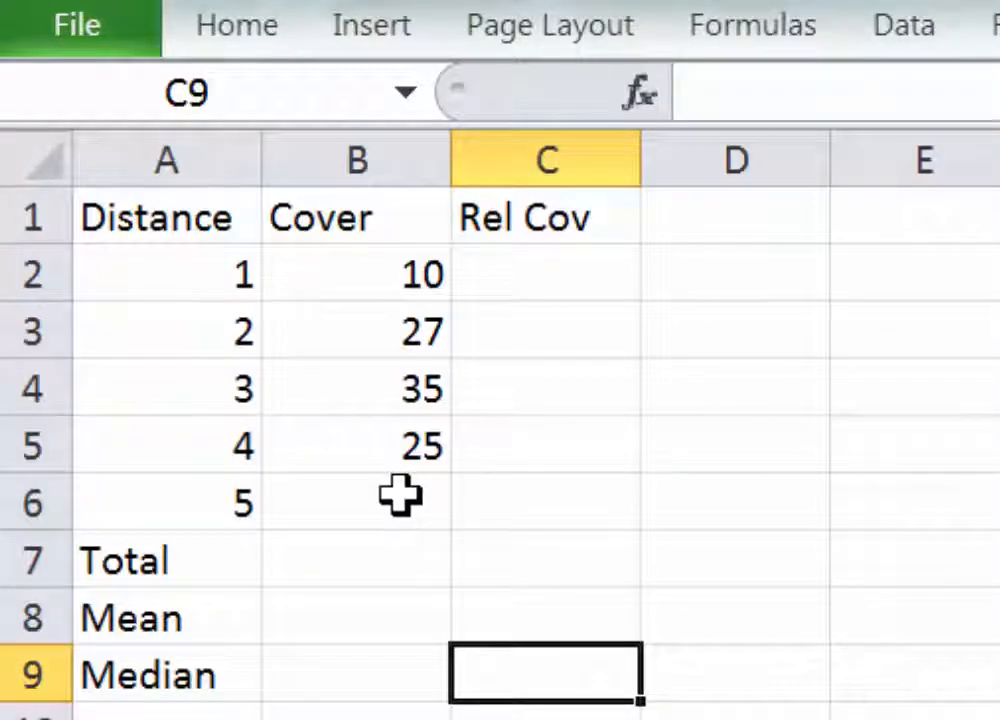
- Enter a cover value of 3 for distance 5 in cell B6
click(400, 495)
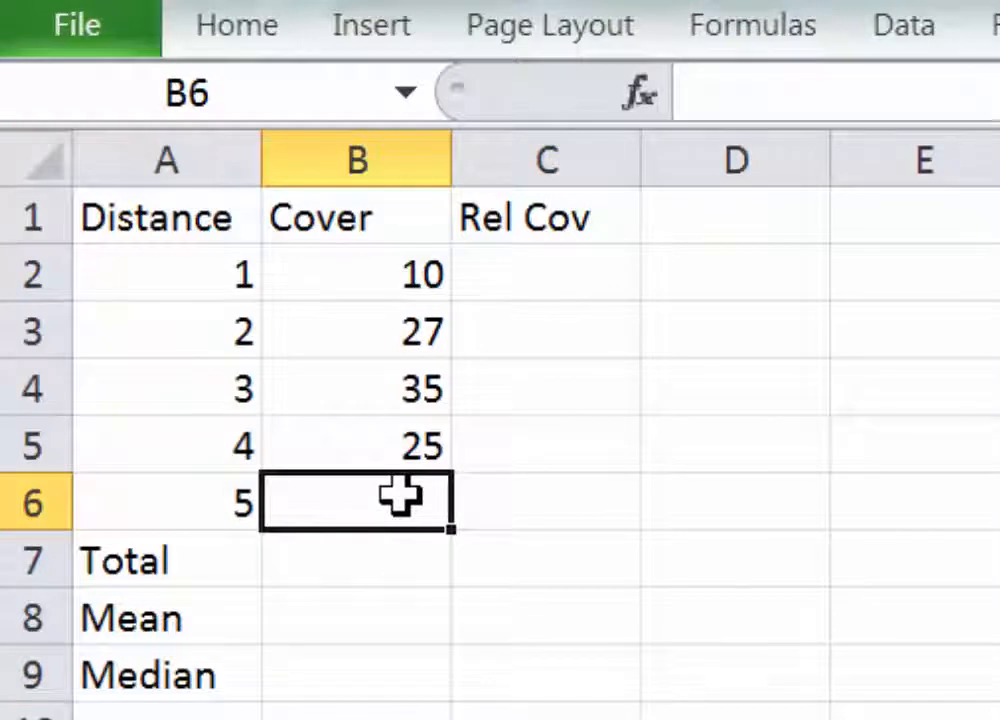
text(3)
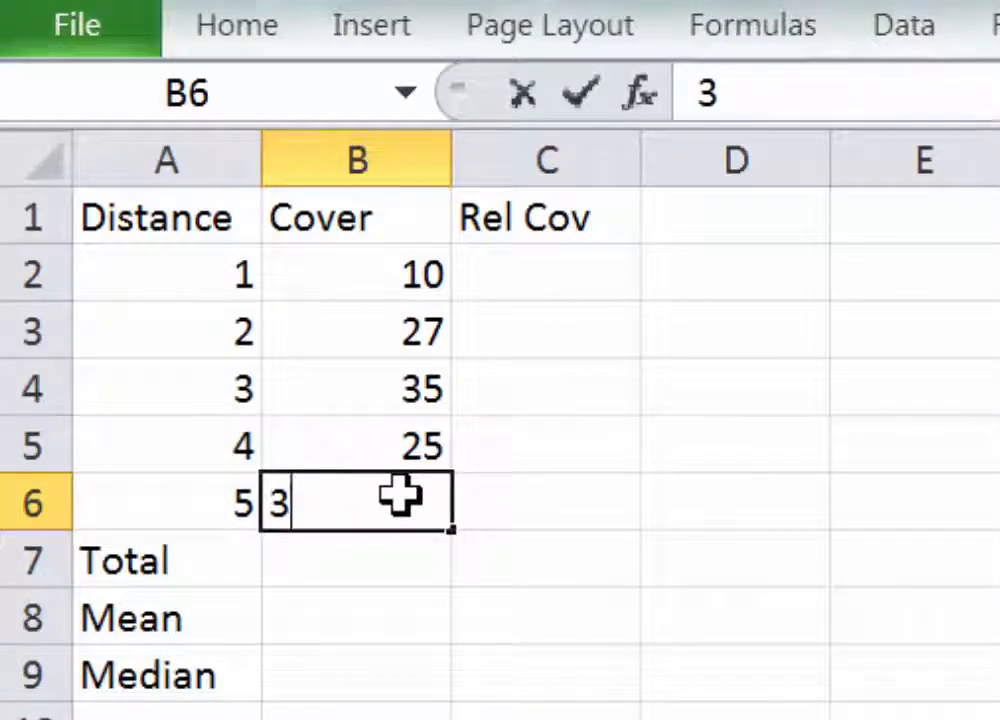
key(Return)
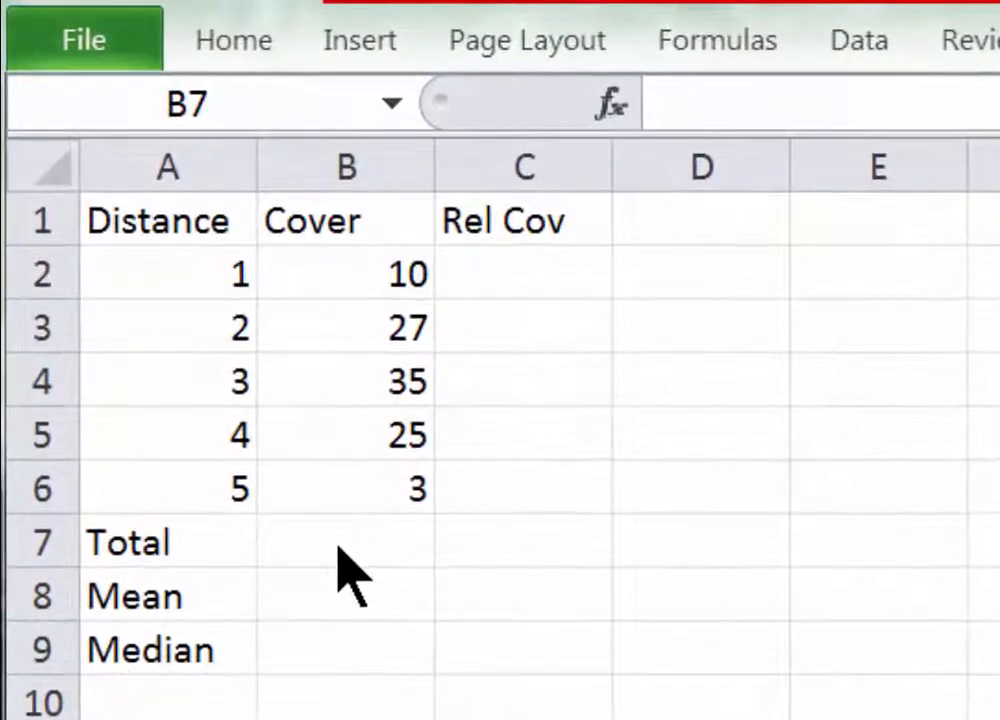
- Calculate the total cover in cell B7 by inserting the SUM function over the range B2:B6
click(336, 541)
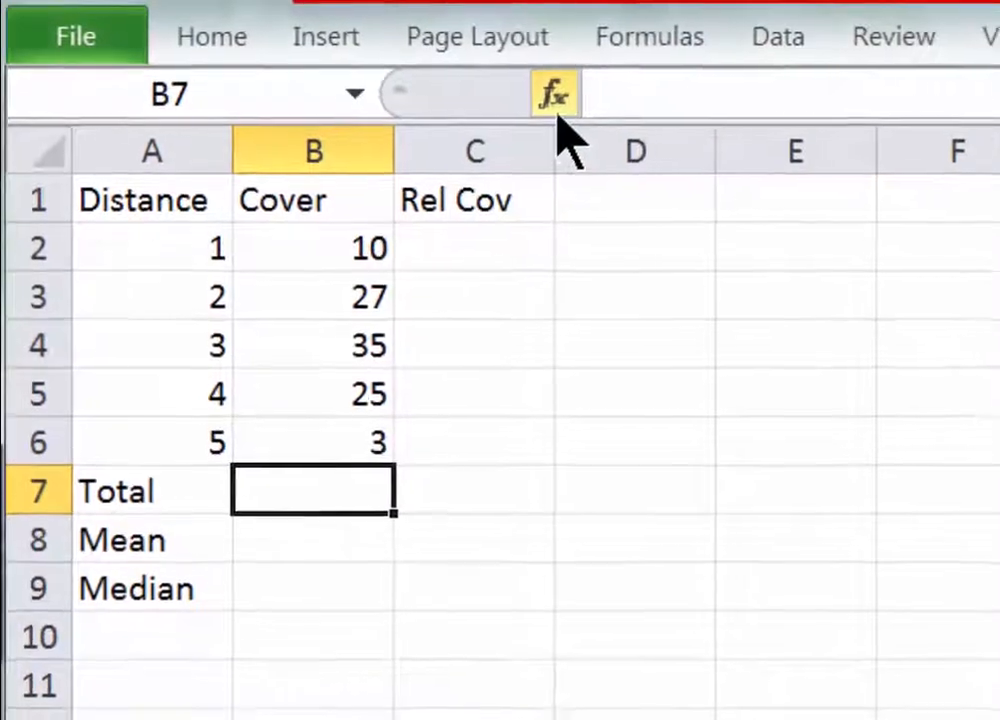
click(556, 100)
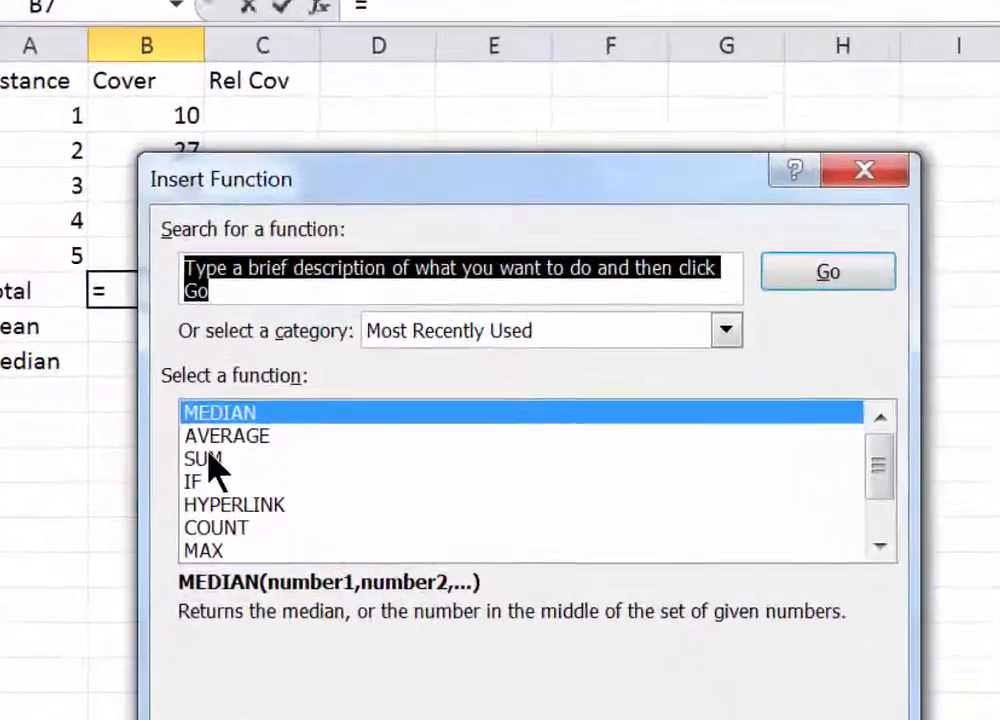
click(205, 459)
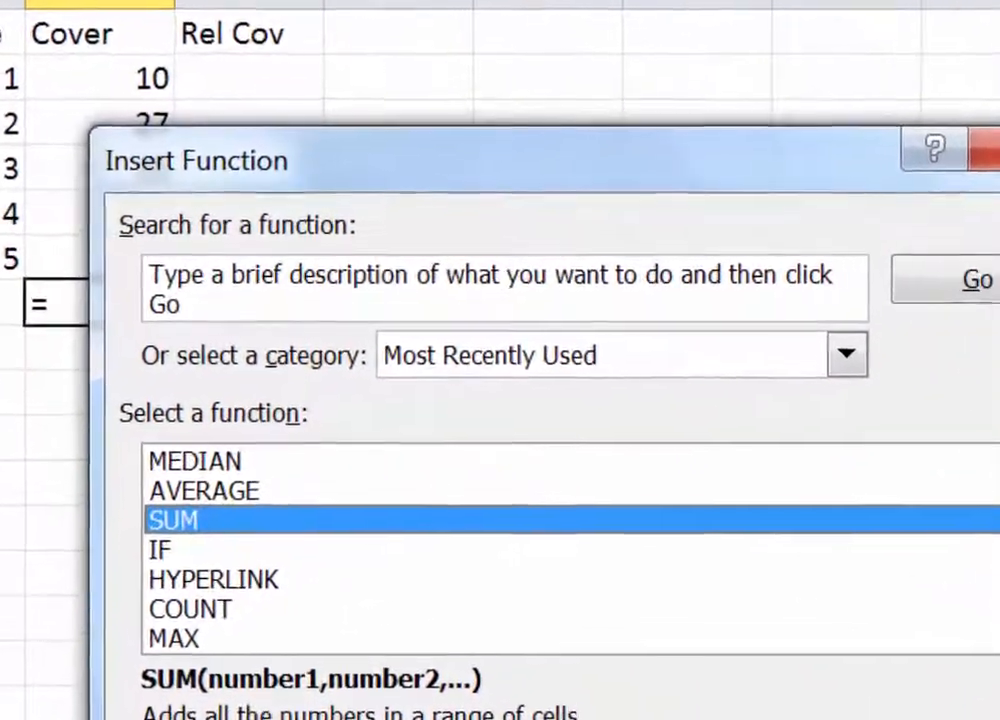
key(Return)
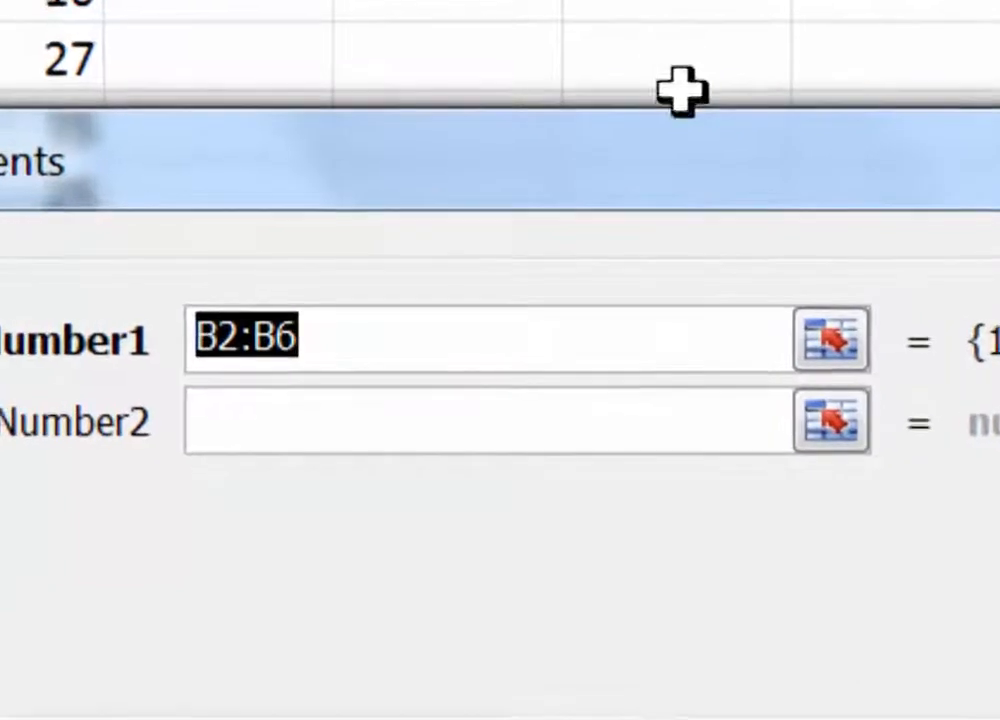
drag(712, 188, 752, 607)
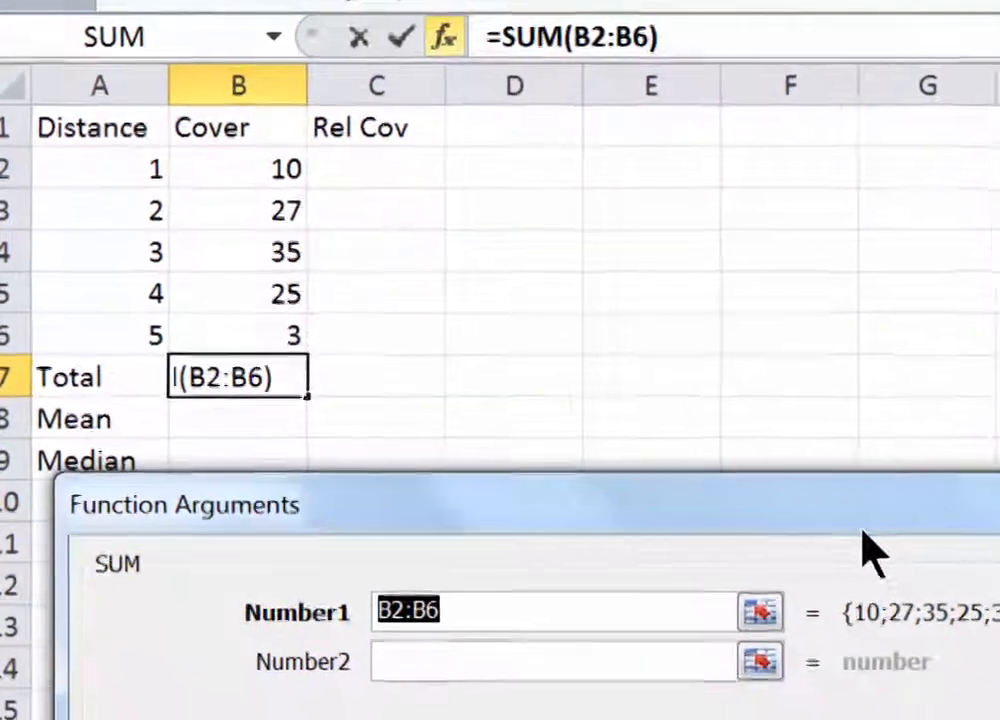
drag(862, 540, 772, 339)
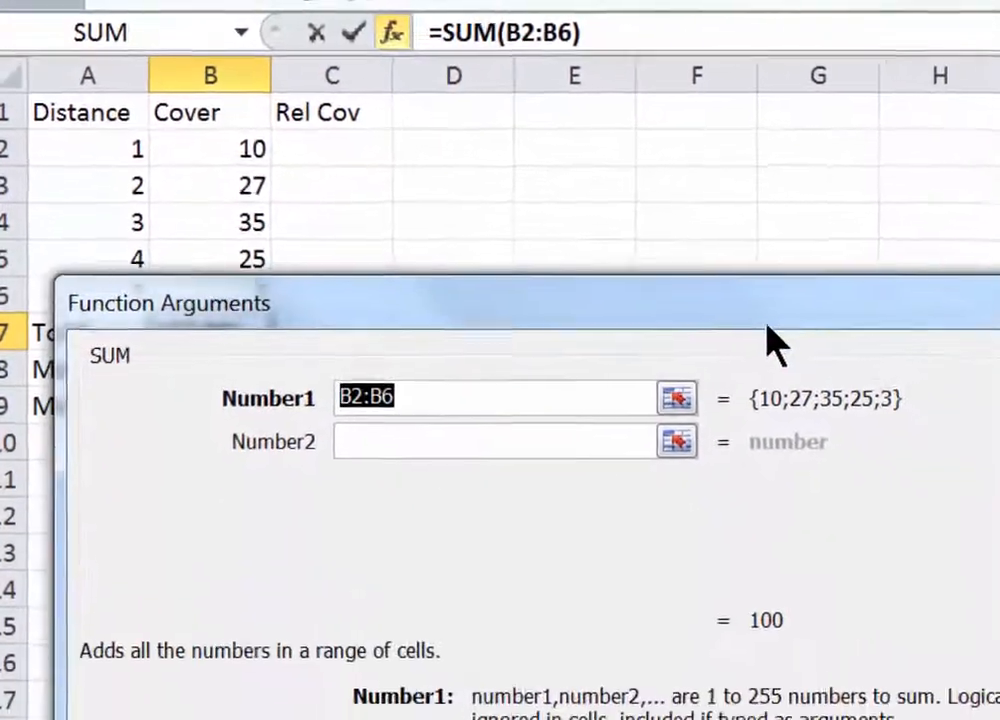
click(761, 699)
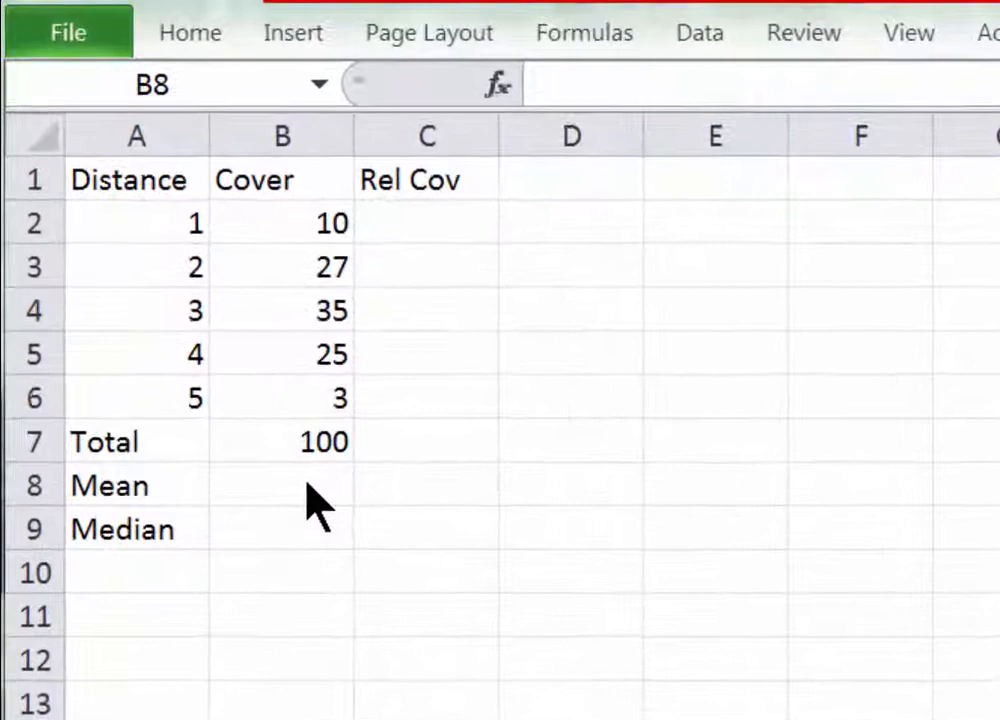
- Calculate the mean cover in cell B8 by inserting the AVERAGE function with its range set to B2:B6
click(312, 490)
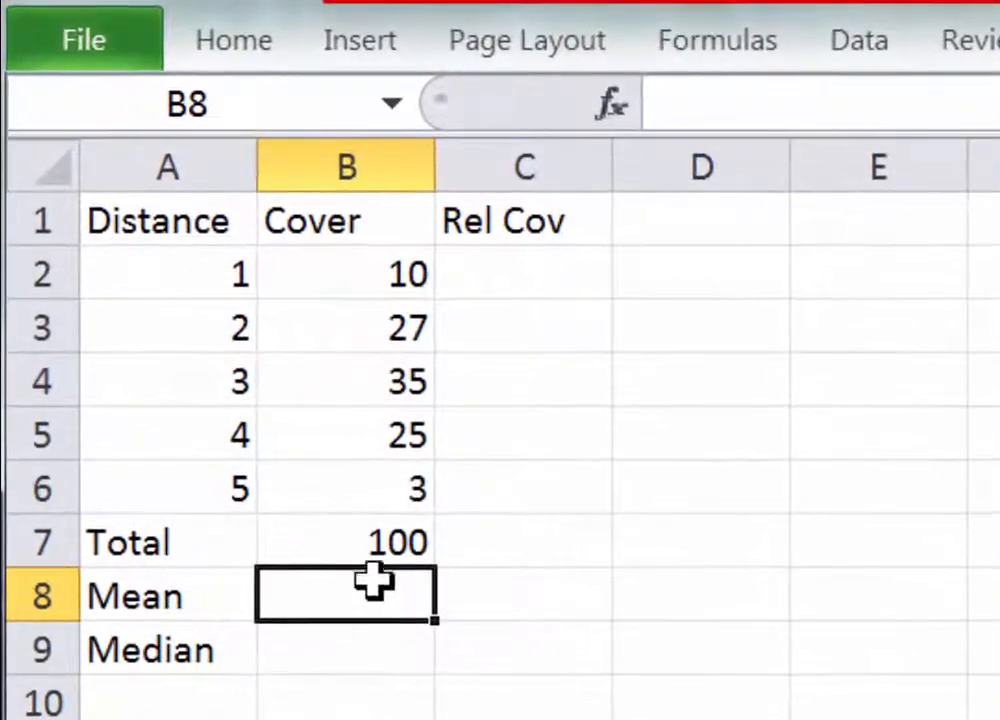
click(612, 106)
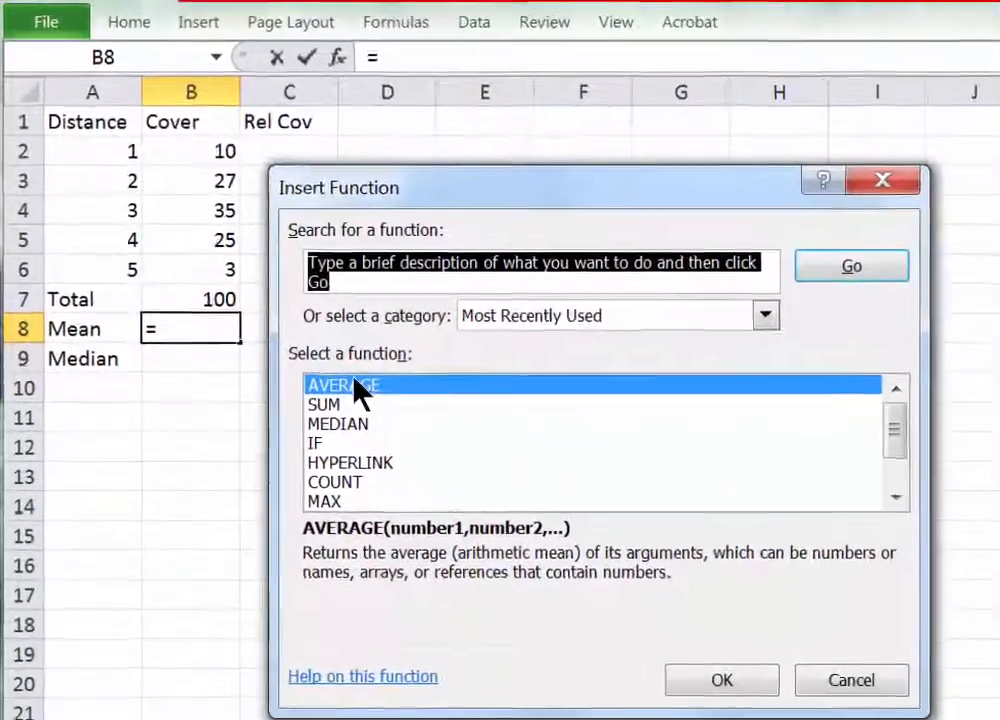
click(358, 386)
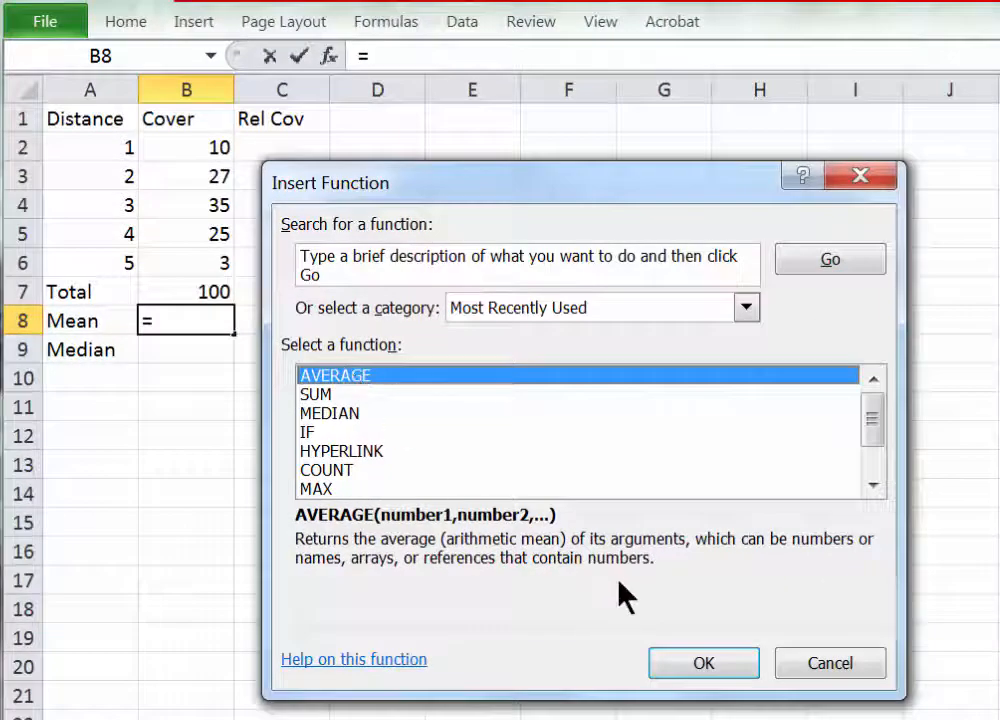
click(690, 667)
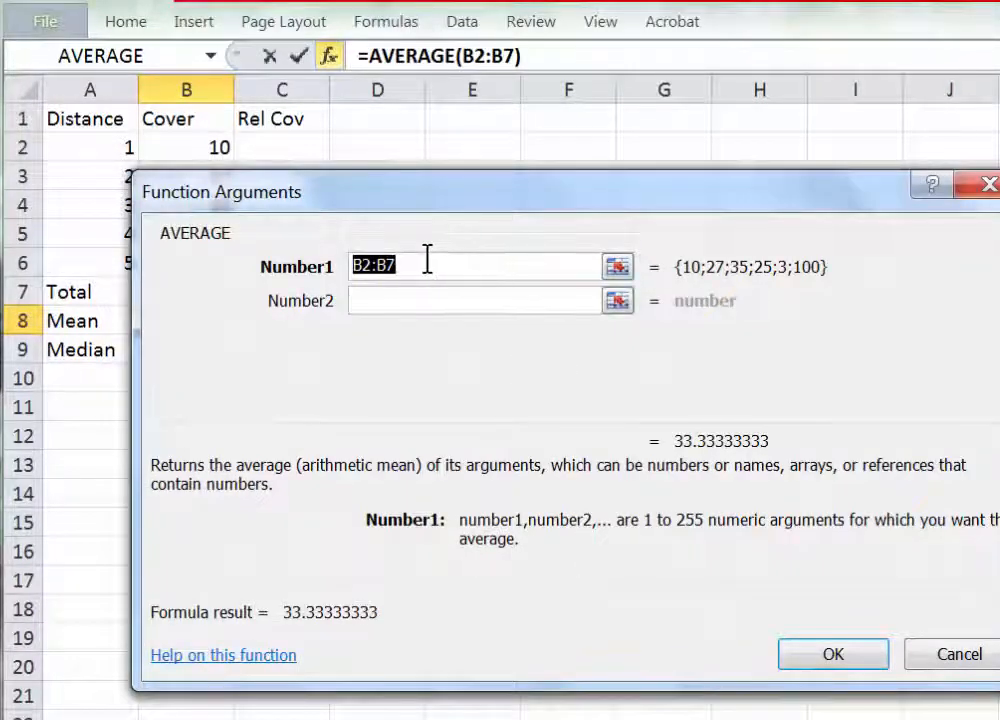
click(421, 260)
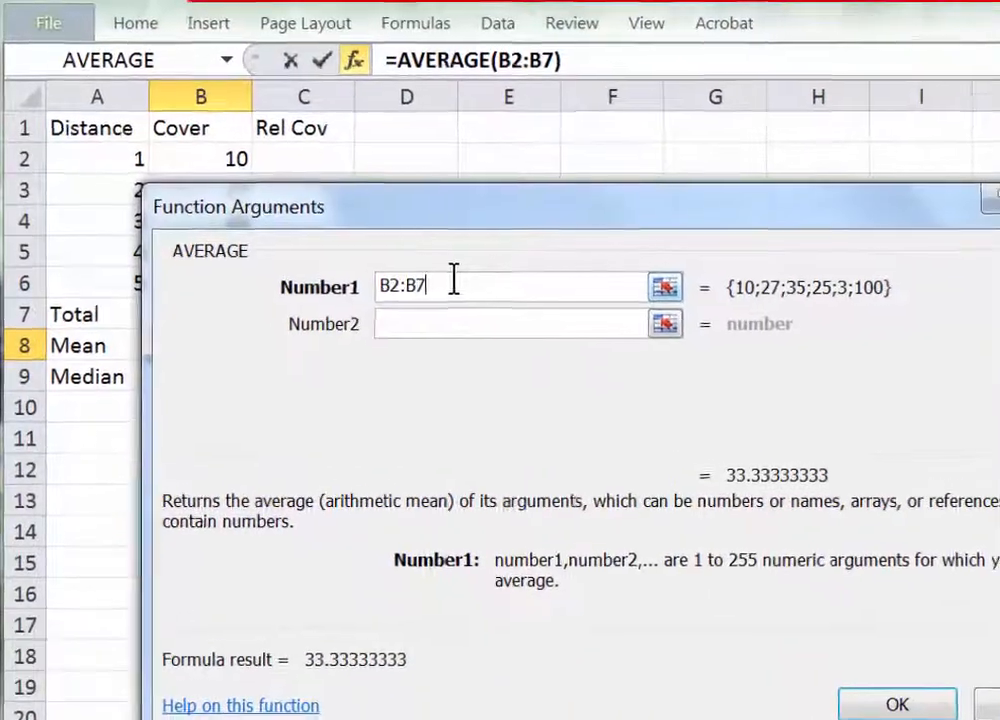
key(BackSpace)
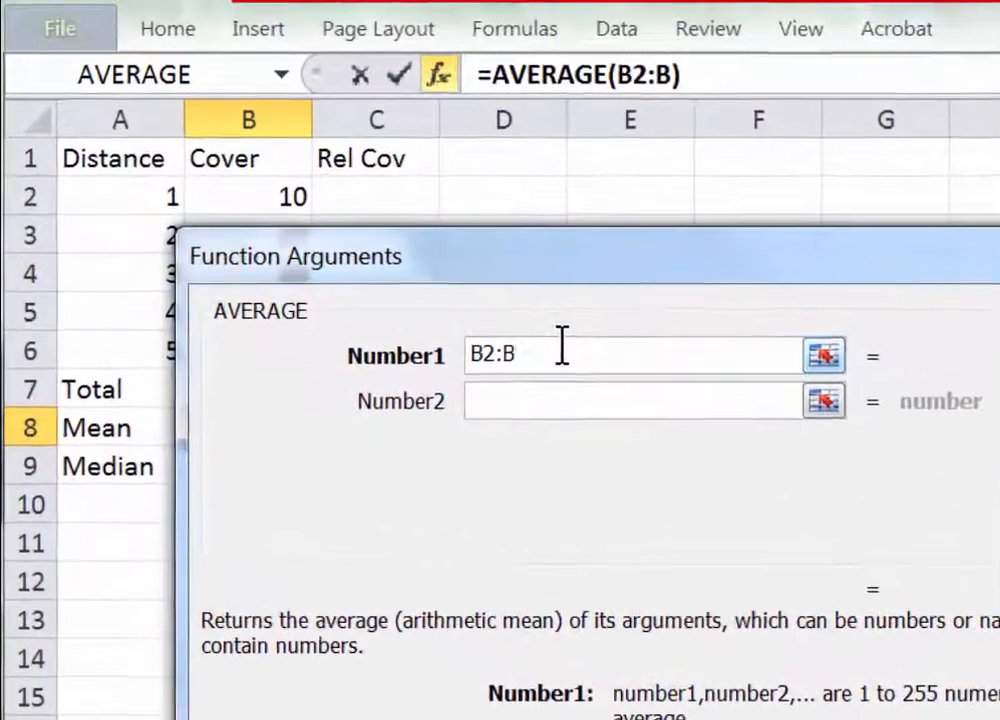
text(6)
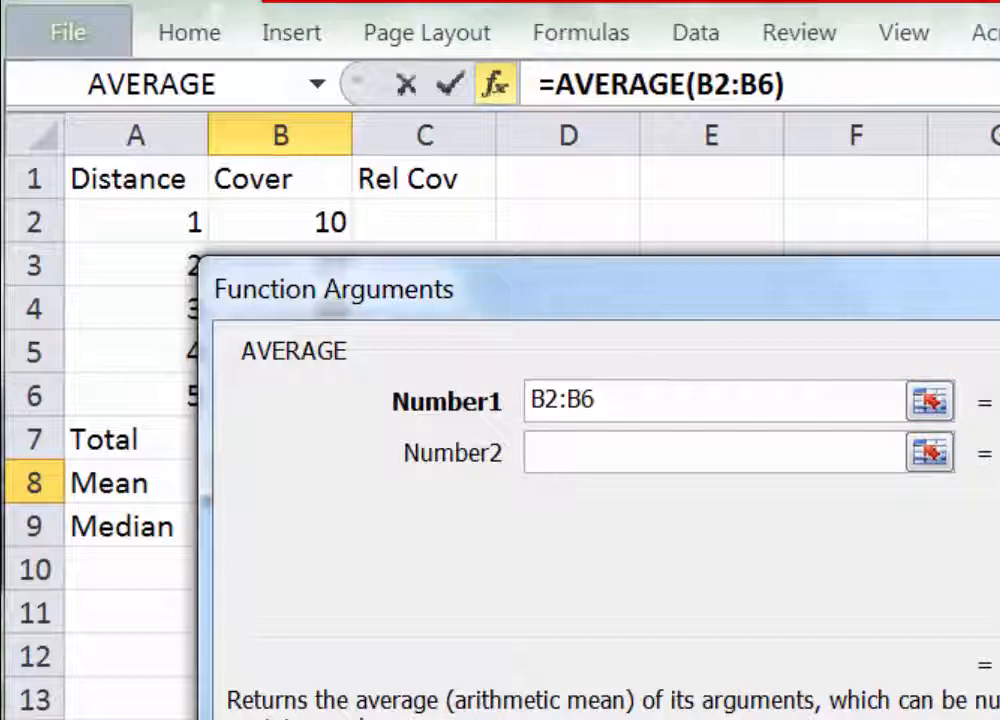
key(Return)
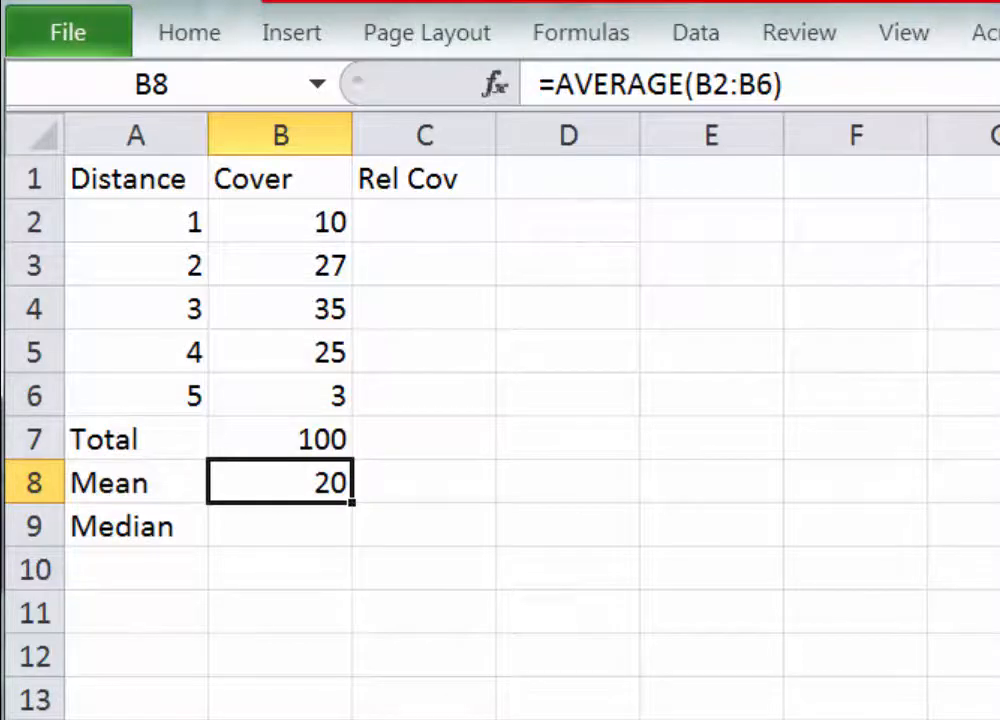
- Insert the MEDIAN function in cell B9 with B2-B6 as its first argument
key(Down)
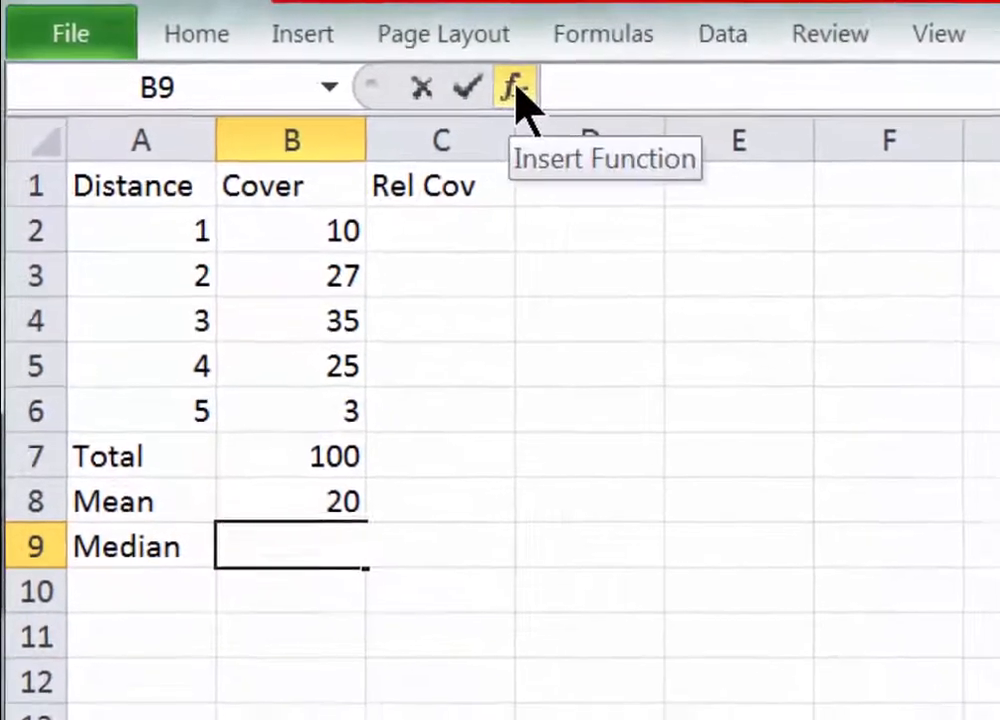
click(551, 93)
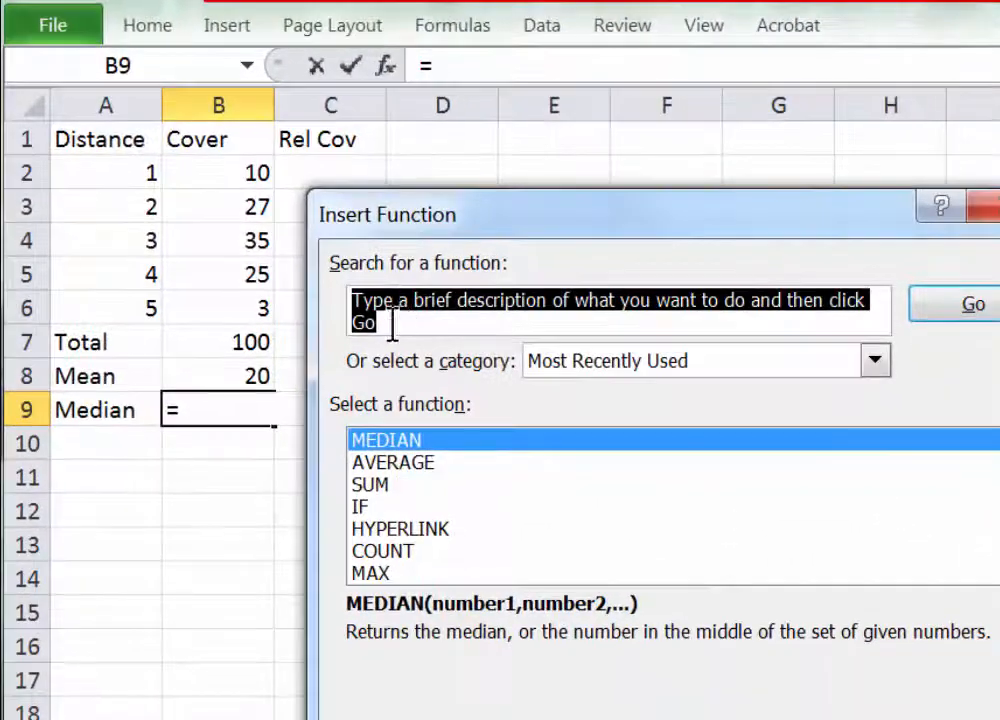
click(404, 440)
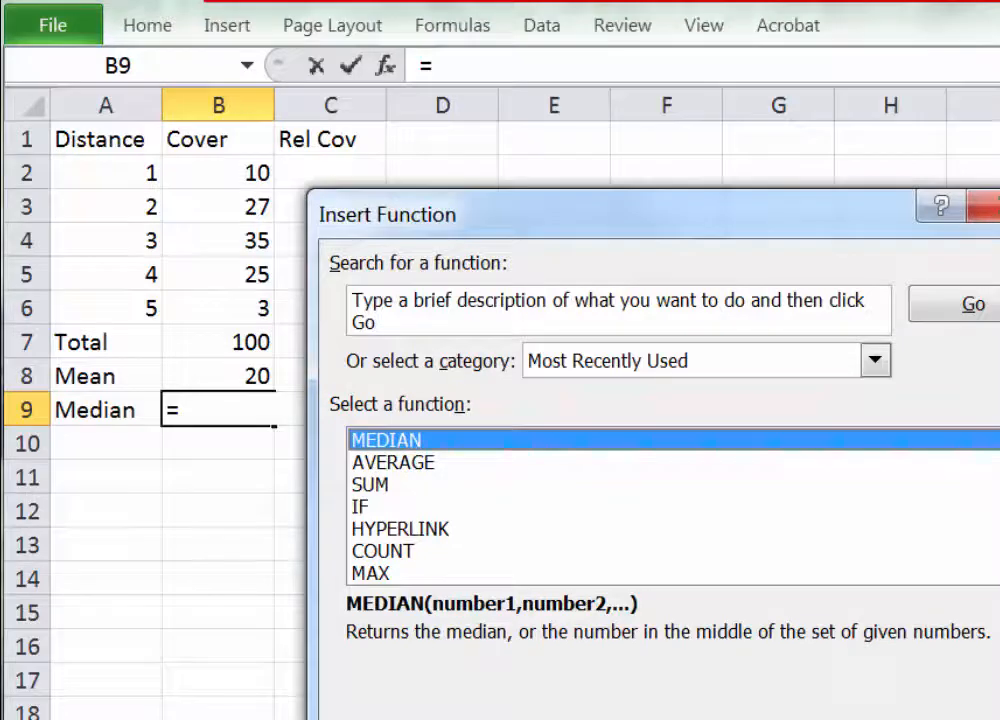
double_click(404, 440)
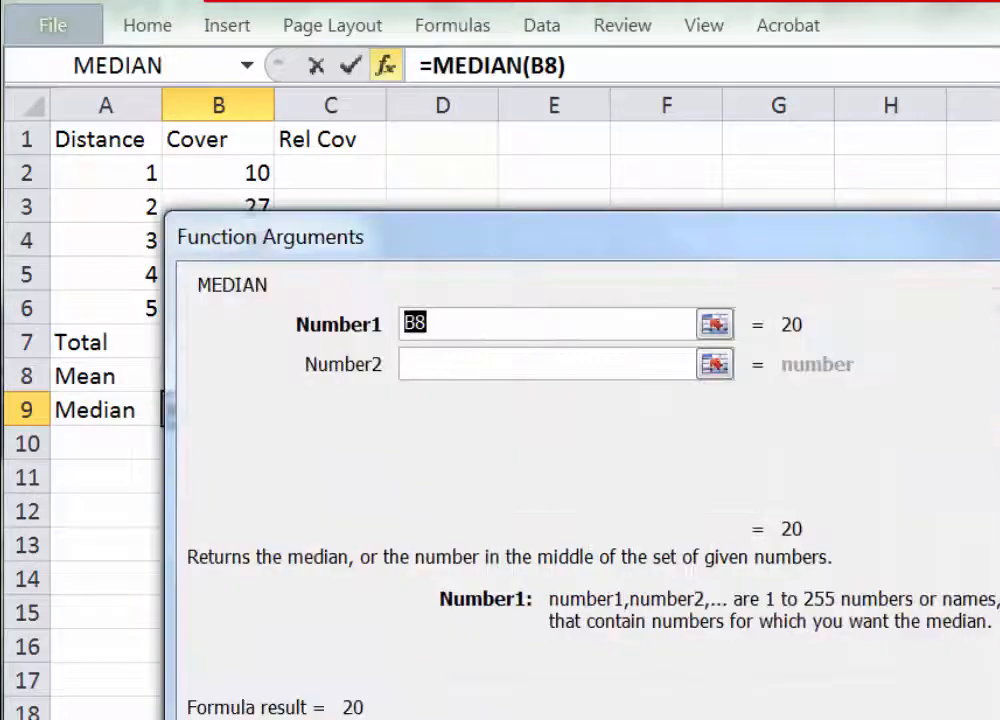
click(431, 321)
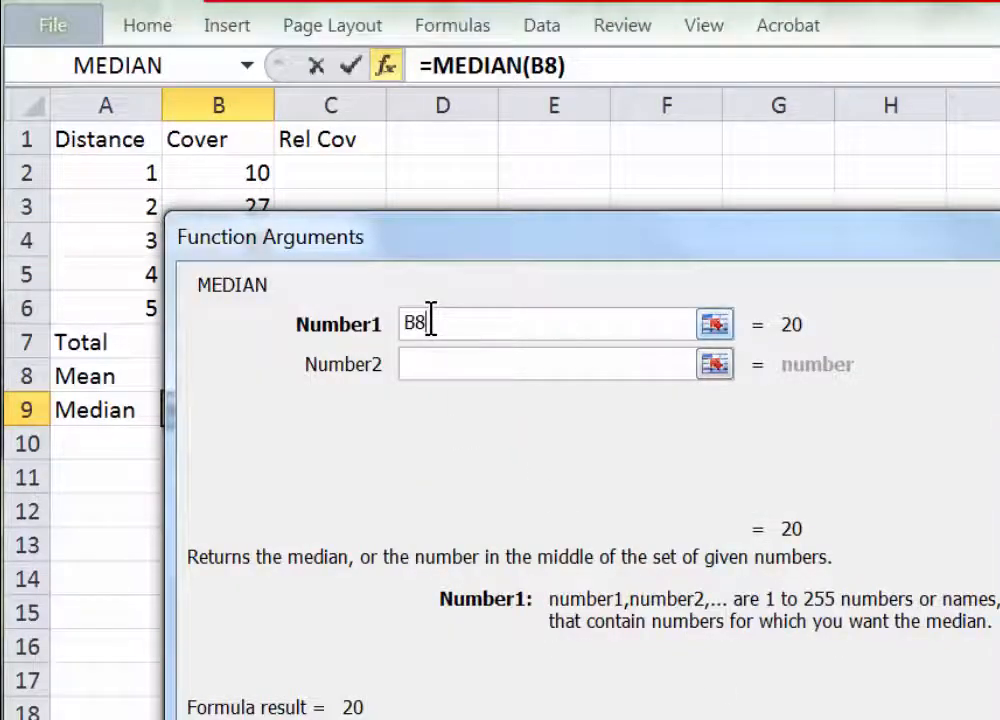
key(BackSpace)
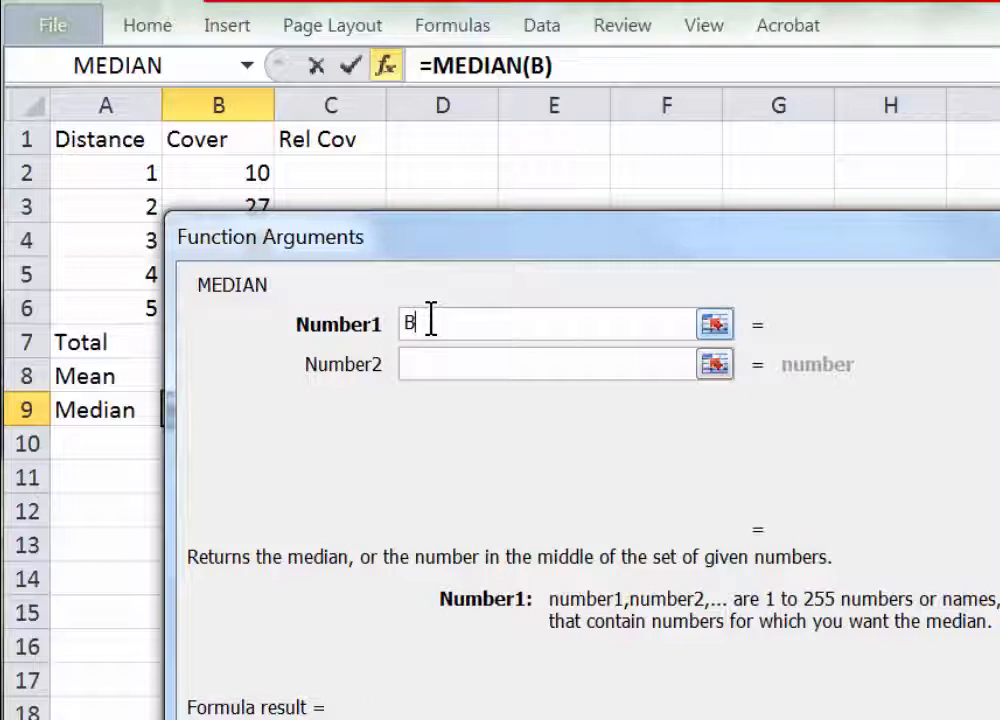
text(2-B6)
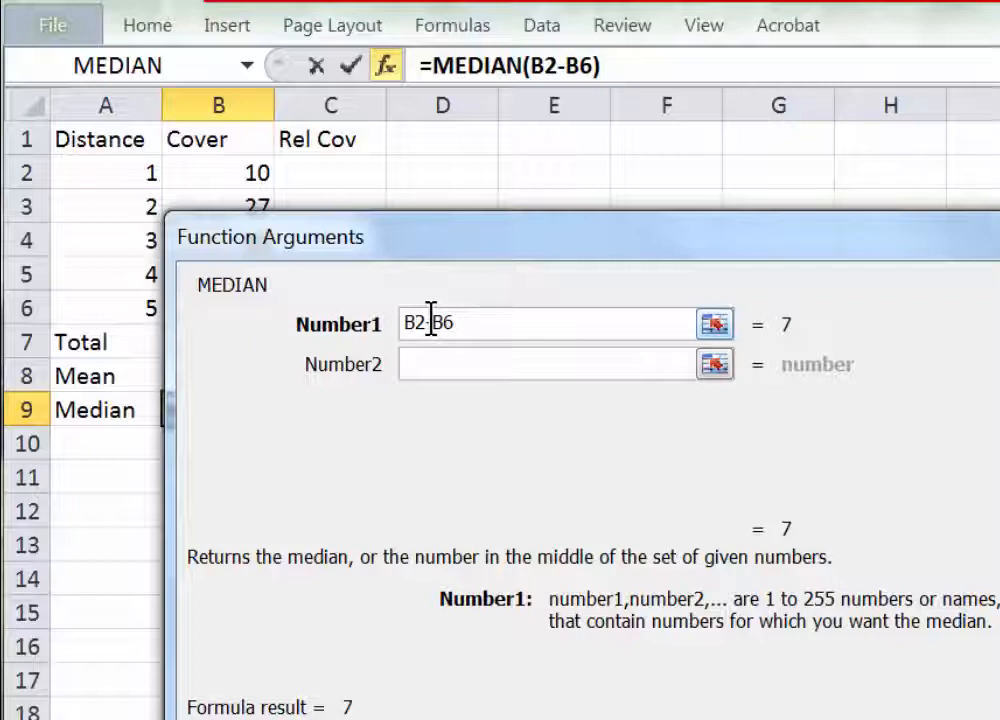
click(431, 320)
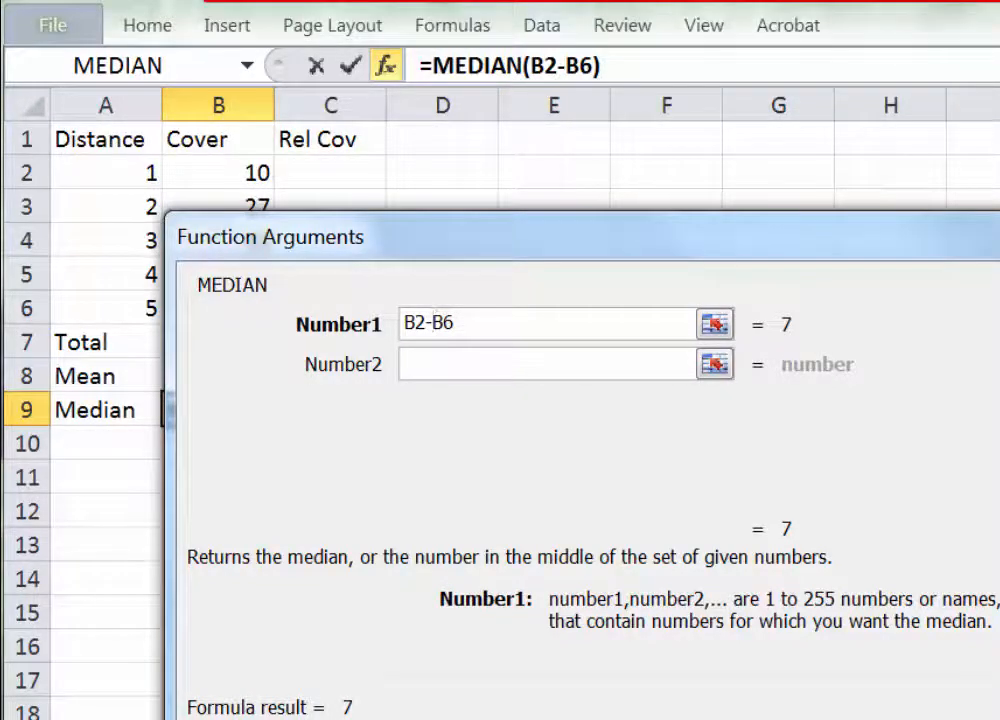
key(Return)
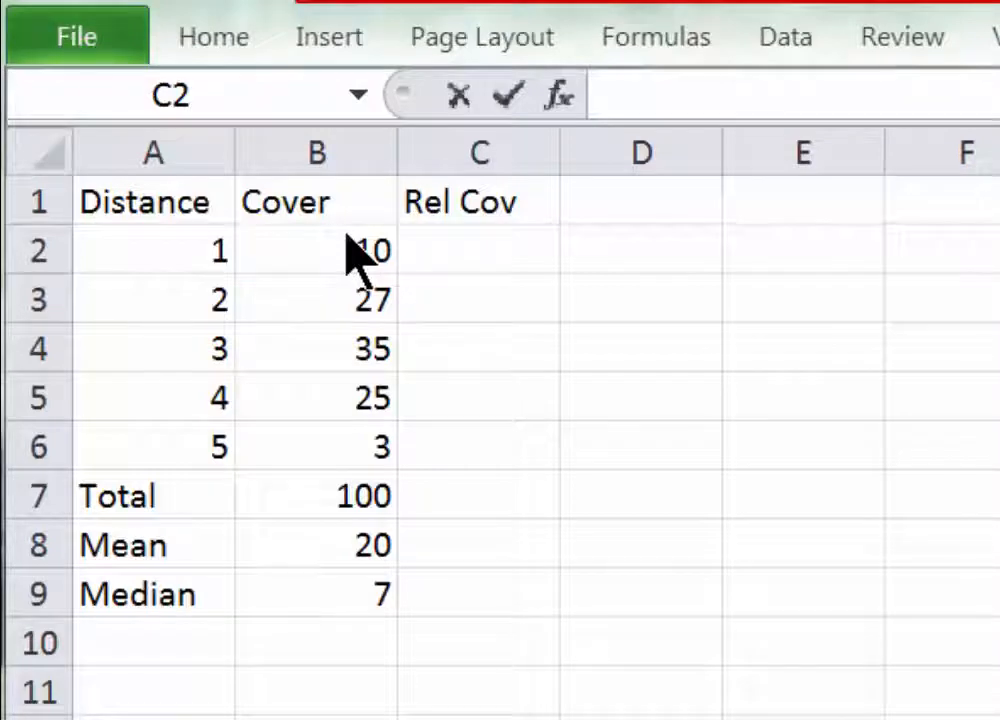
- Calculate the relative cover for distance 1 in cell C2 with the formula =B2/B7
click(465, 245)
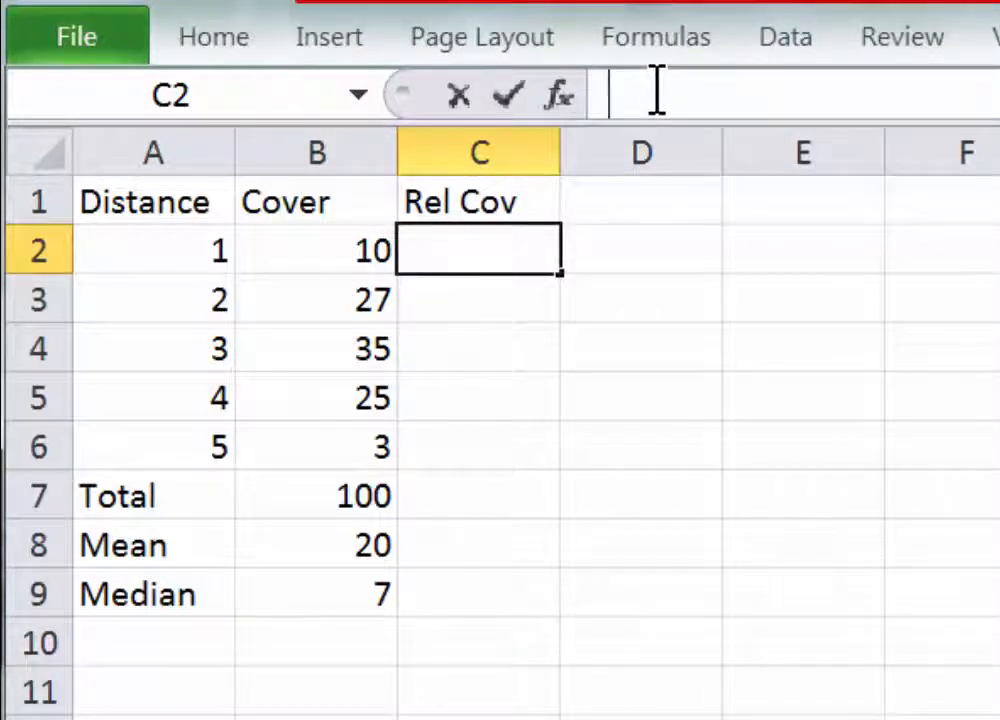
text(=)
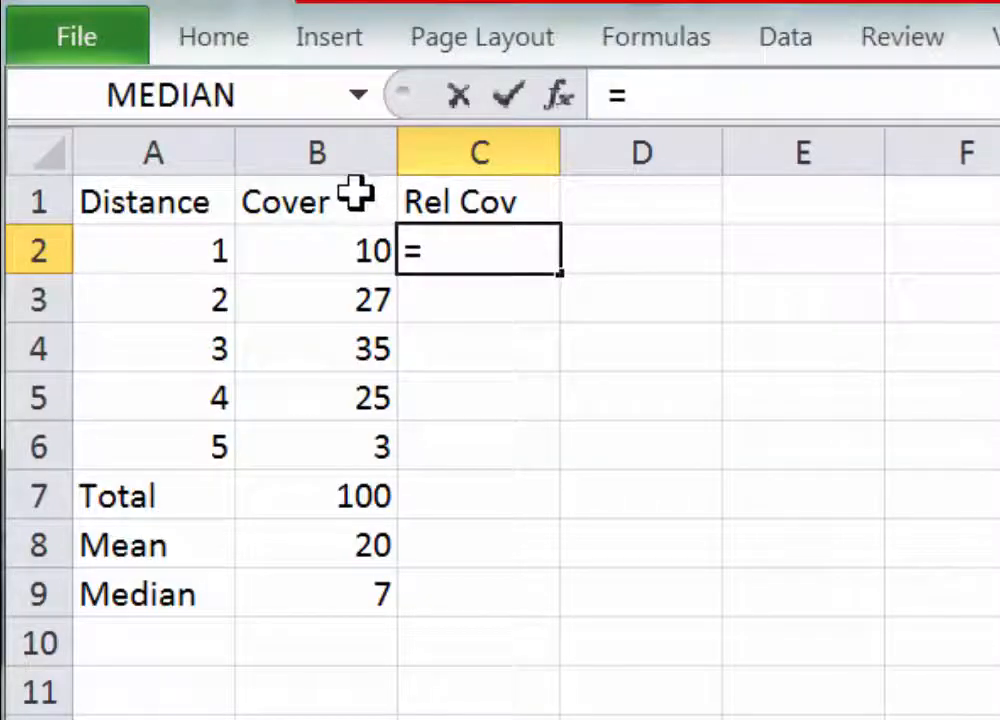
click(357, 250)
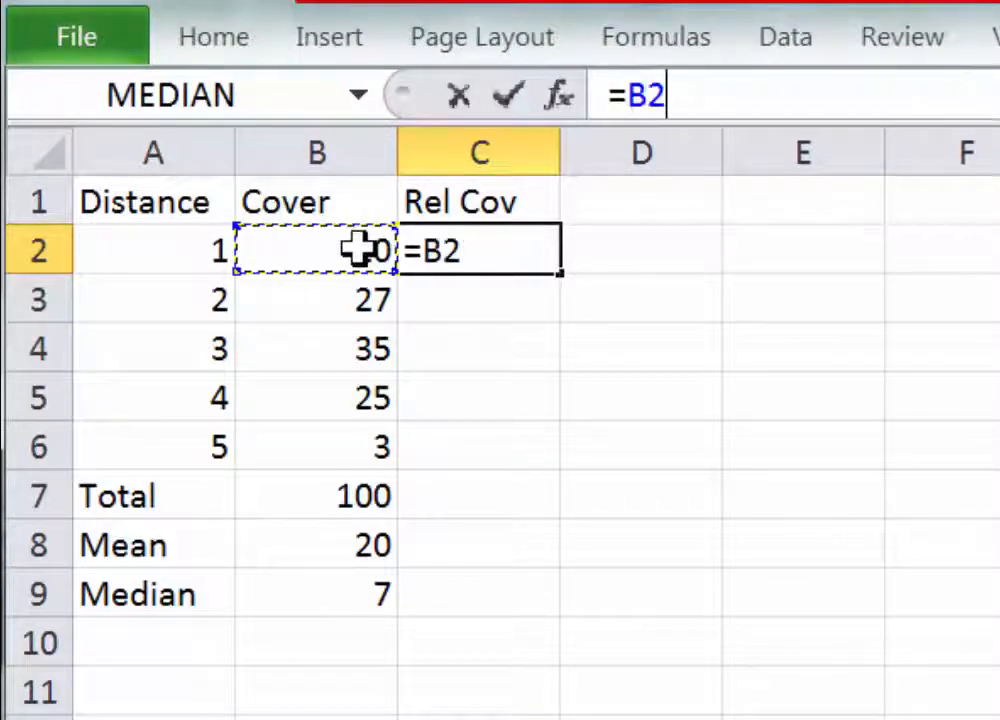
click(690, 98)
text(/)
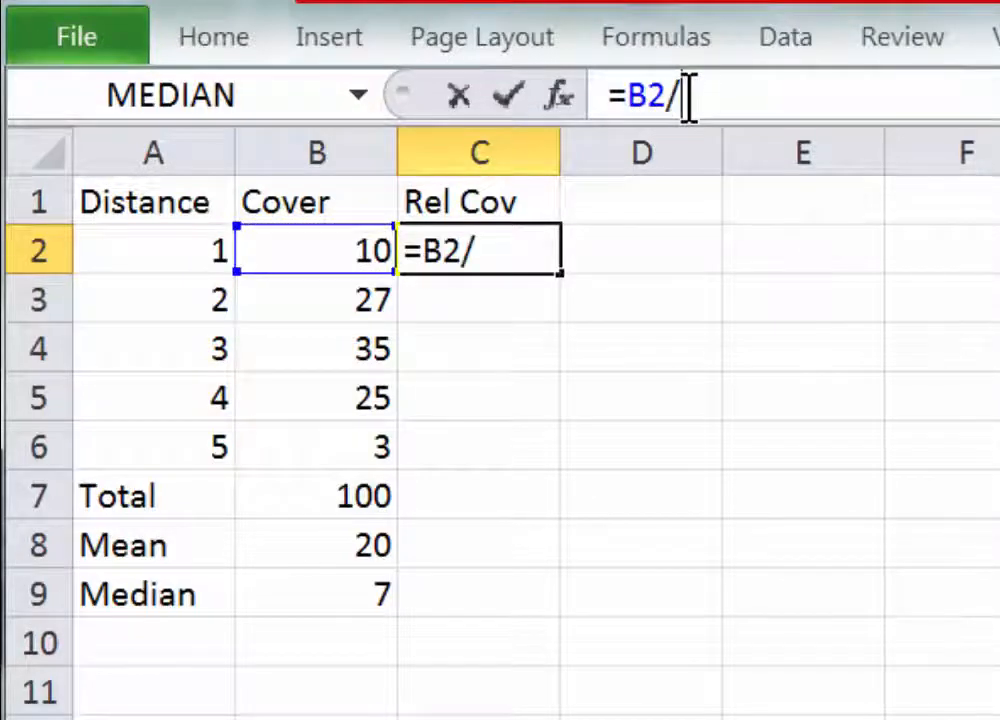
click(357, 497)
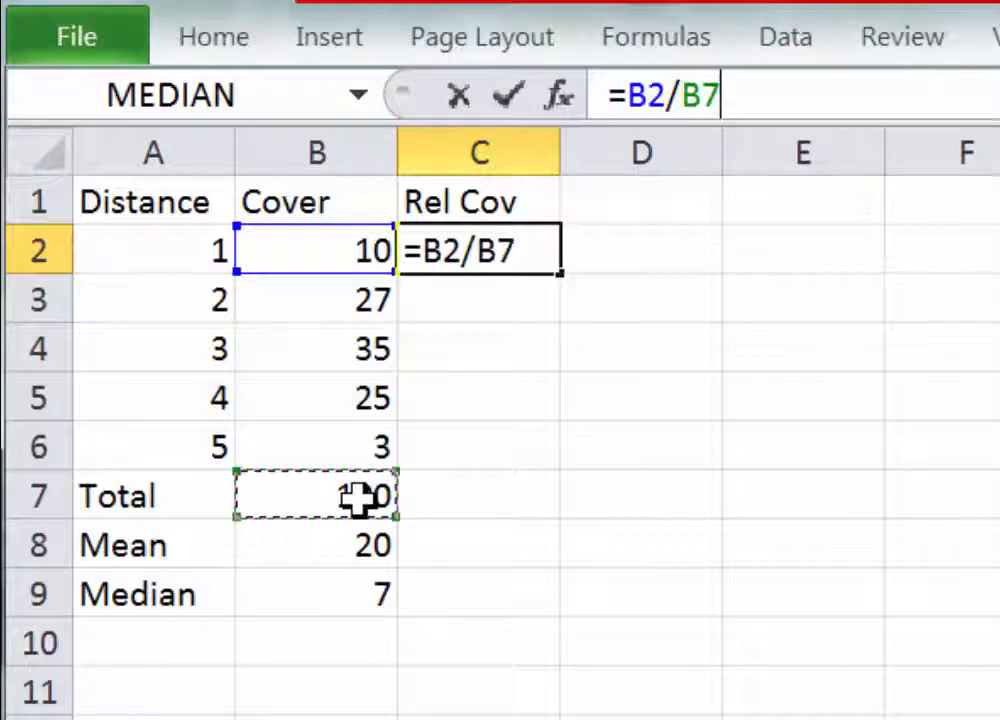
click(507, 97)
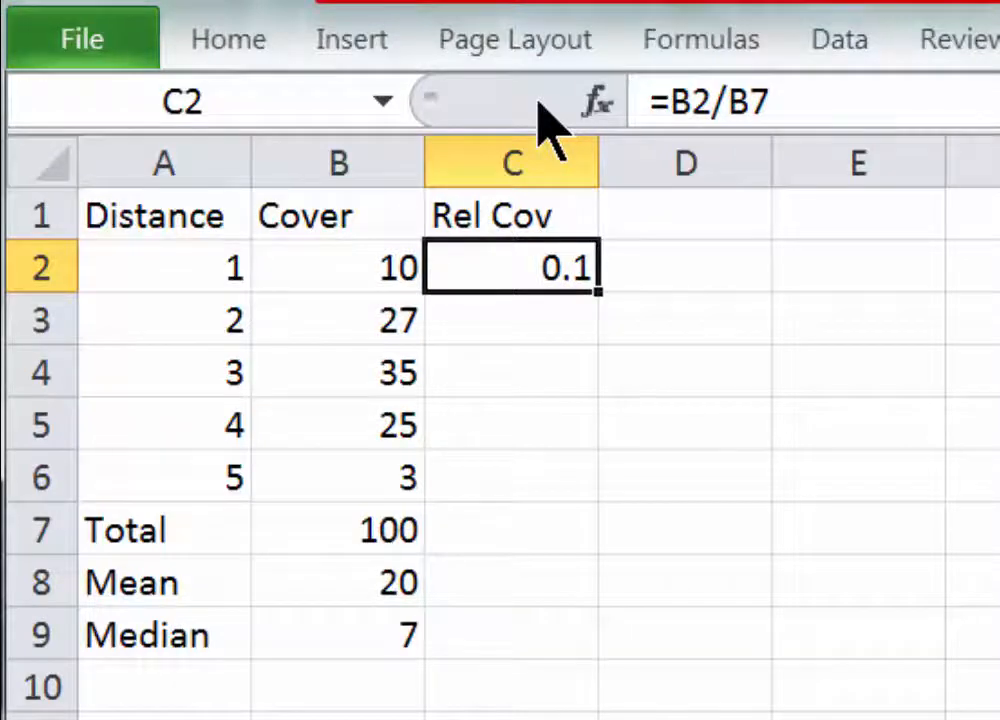
- Try to fill the relative cover formula from C2 down to C6, and compare the formulas in C2 and C6
click(685, 687)
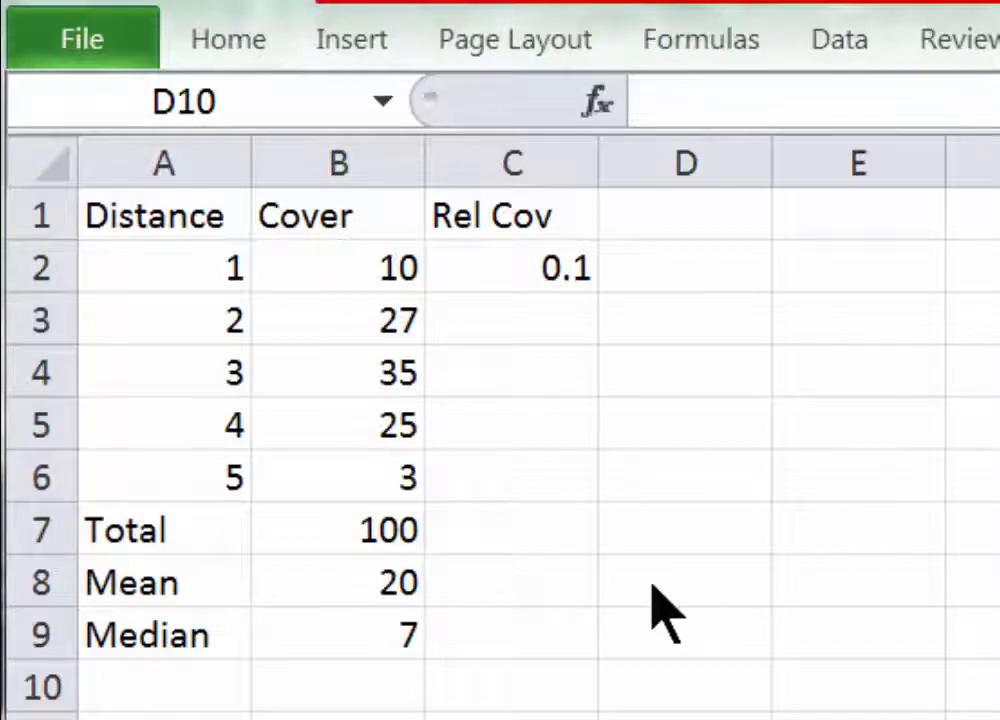
click(537, 257)
click(536, 265)
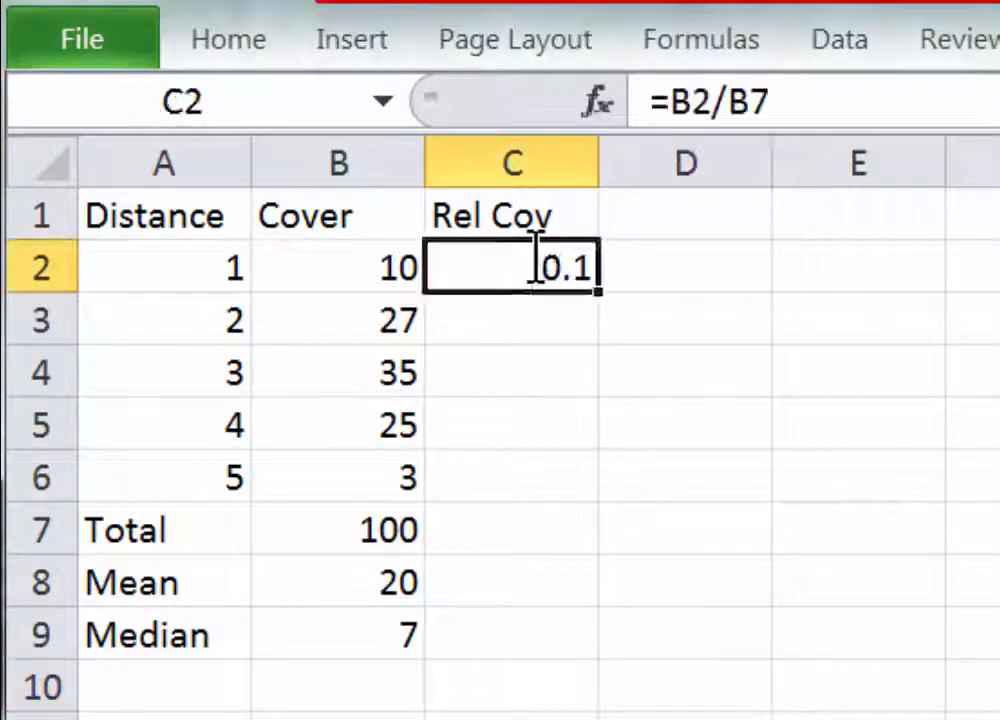
double_click(536, 265)
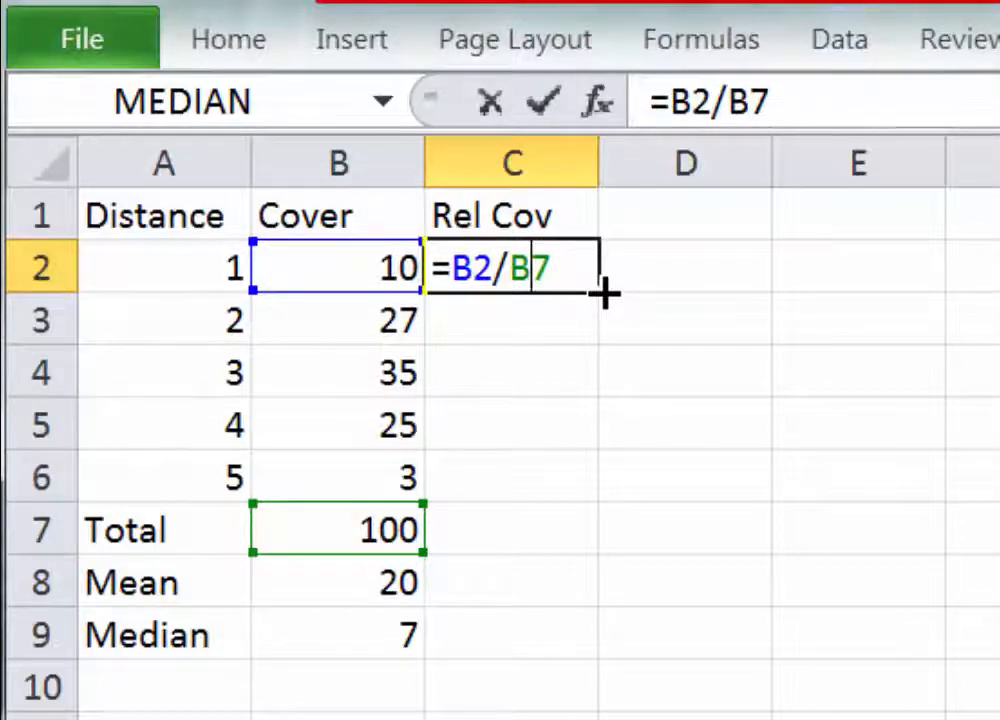
key(ctrl+Return)
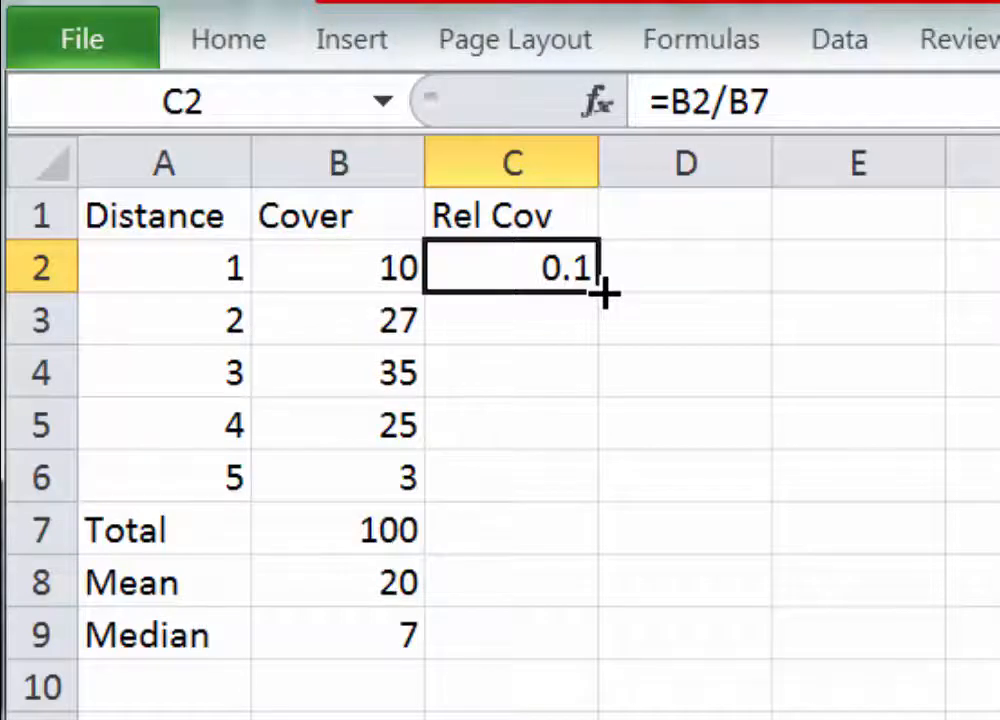
drag(604, 291, 604, 487)
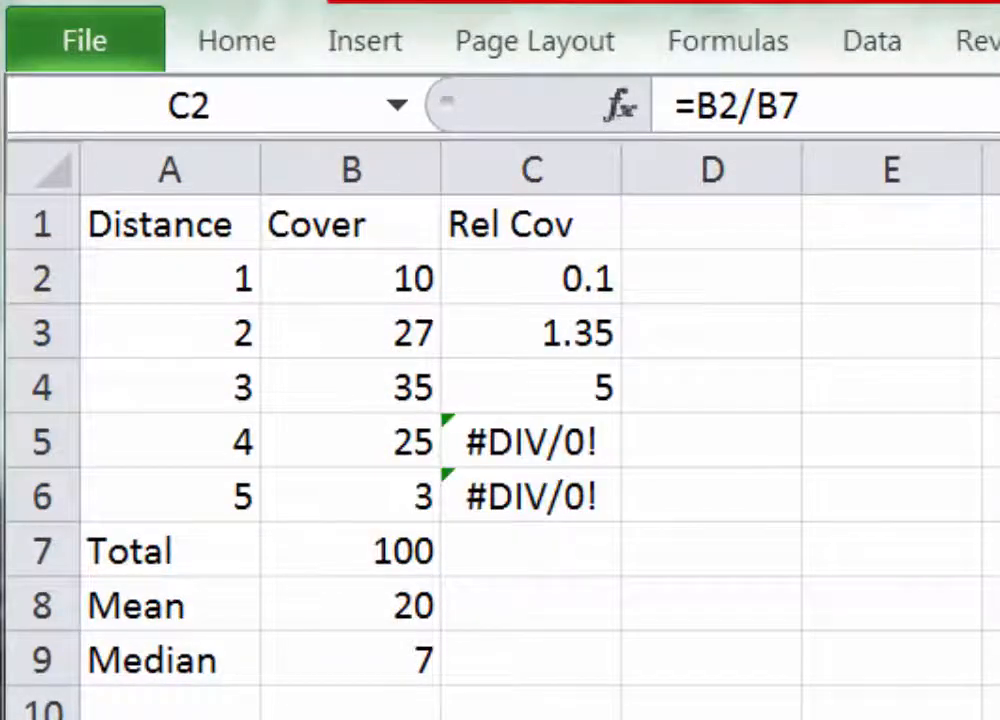
click(570, 275)
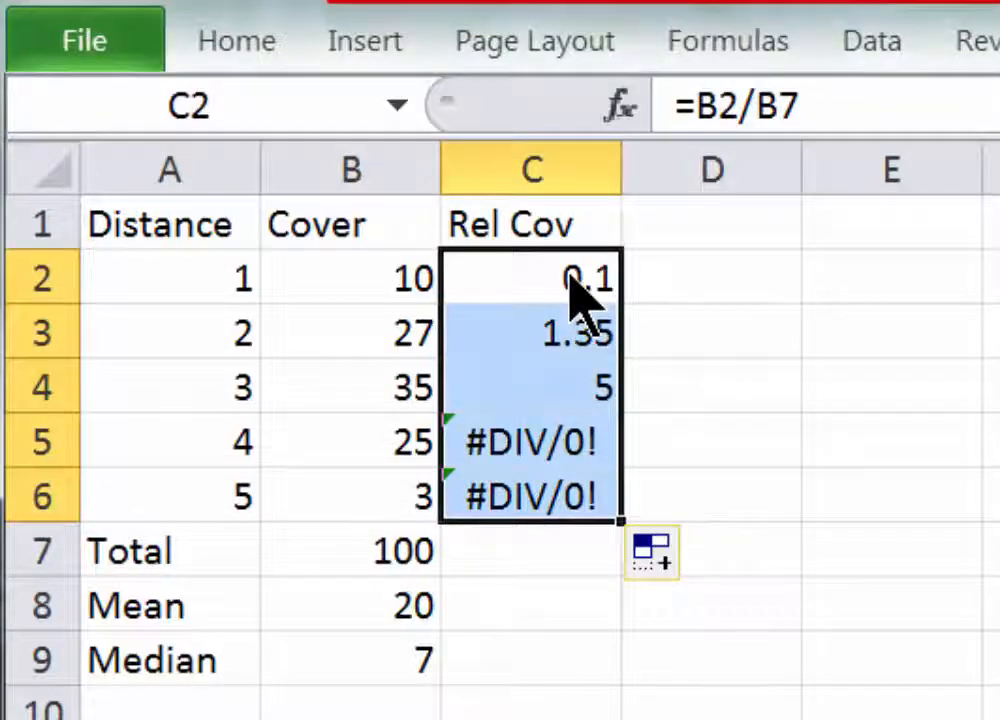
click(566, 274)
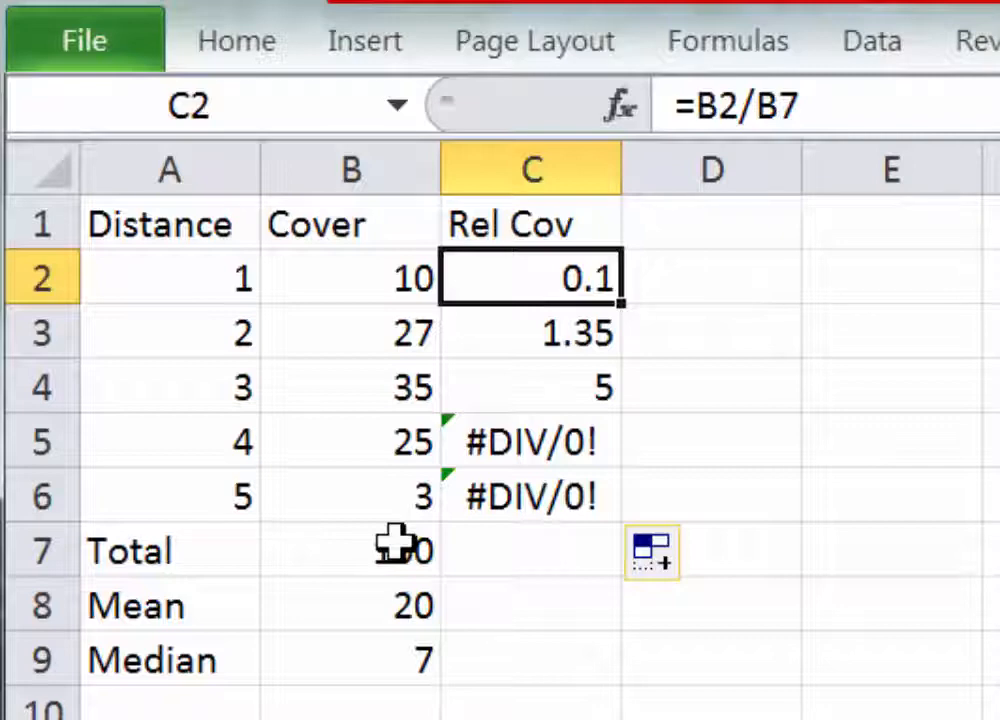
click(540, 494)
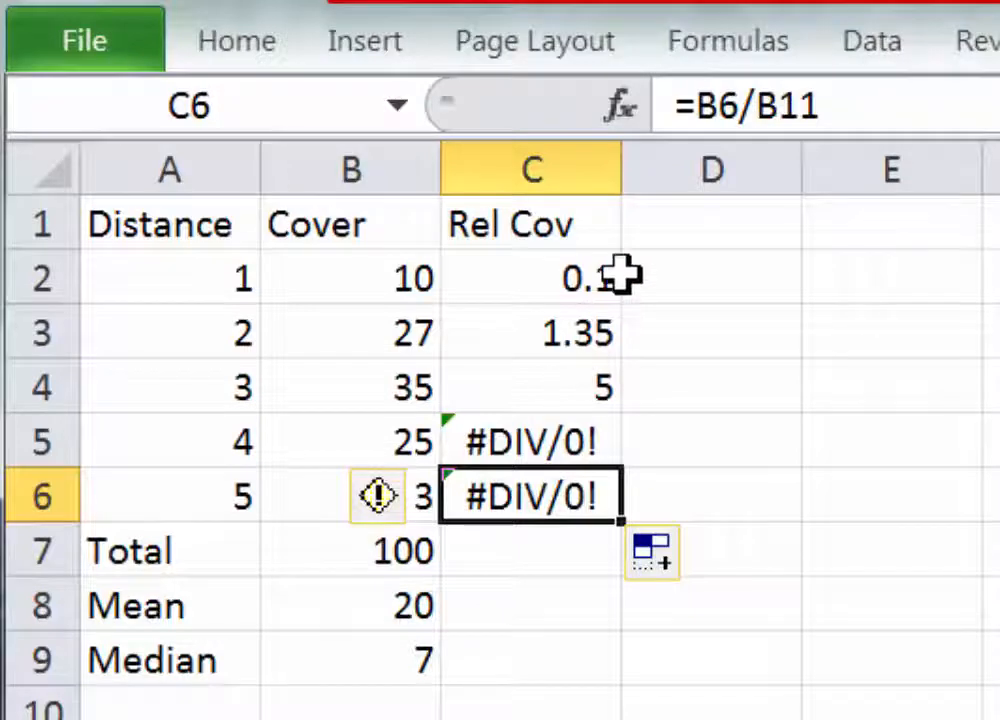
- Lock the total's row in C2 by changing the formula to =B2/B$7, and fill it down through C6
click(567, 277)
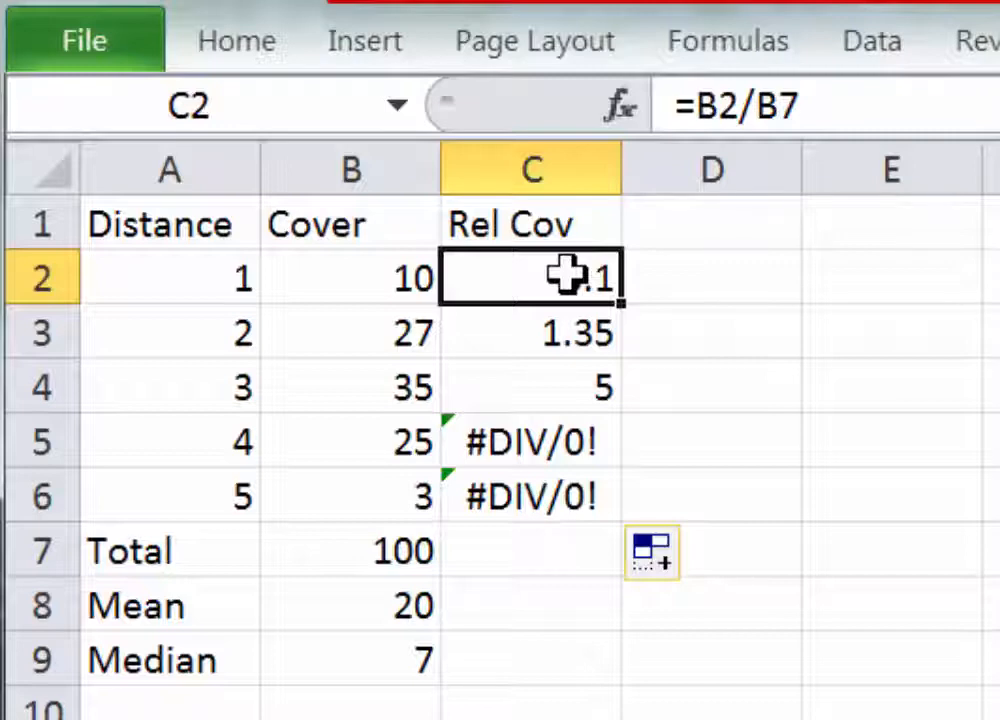
click(783, 107)
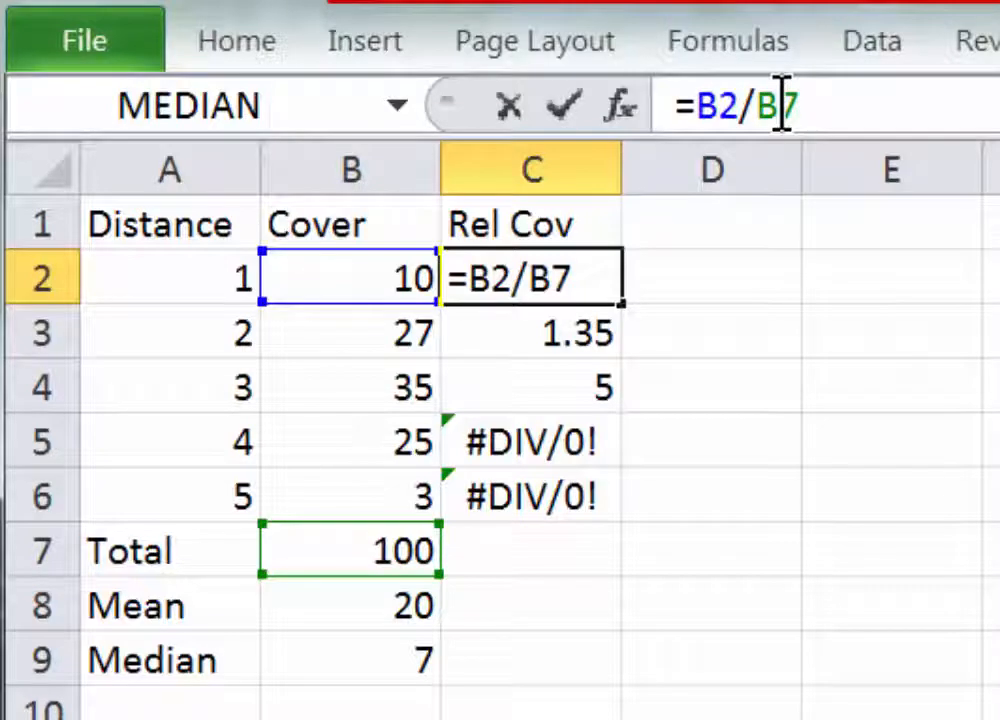
text($)
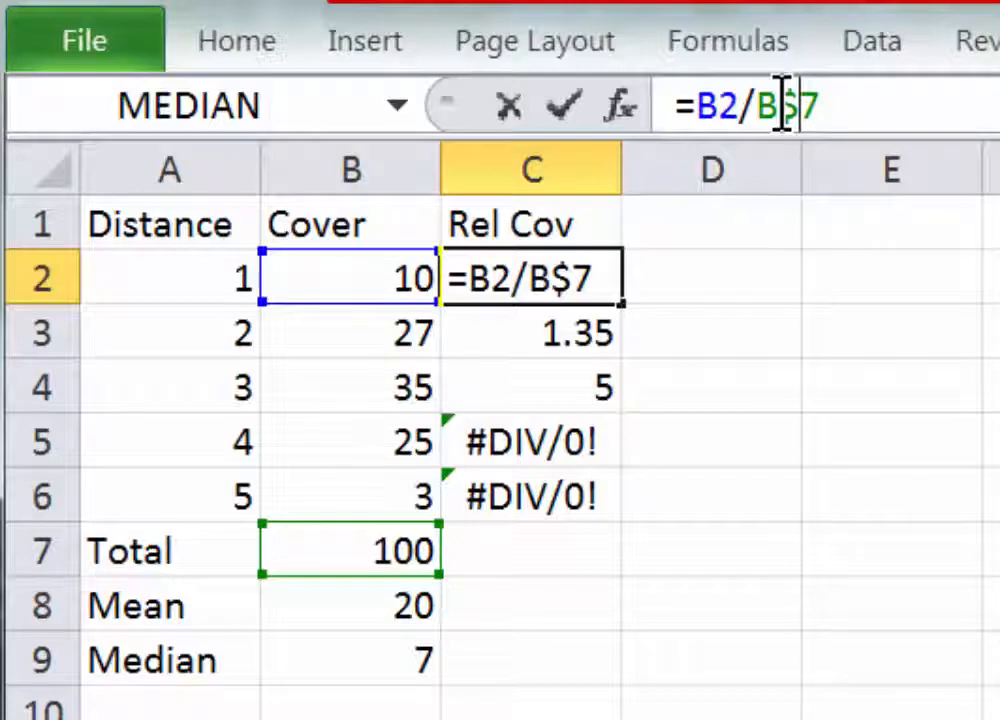
click(561, 108)
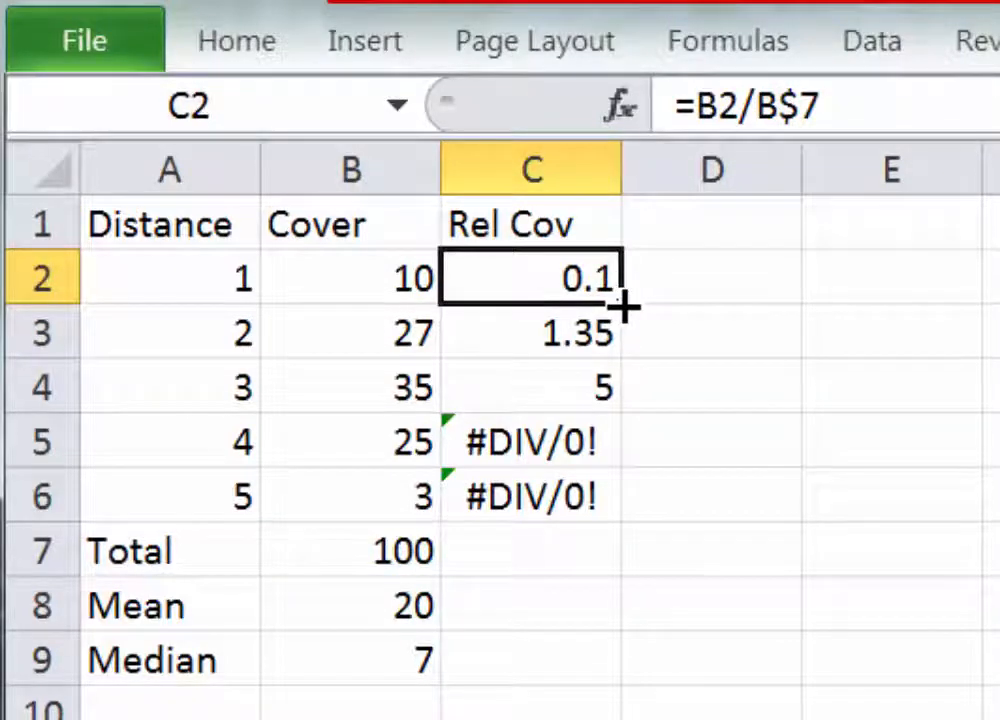
drag(627, 310, 645, 513)
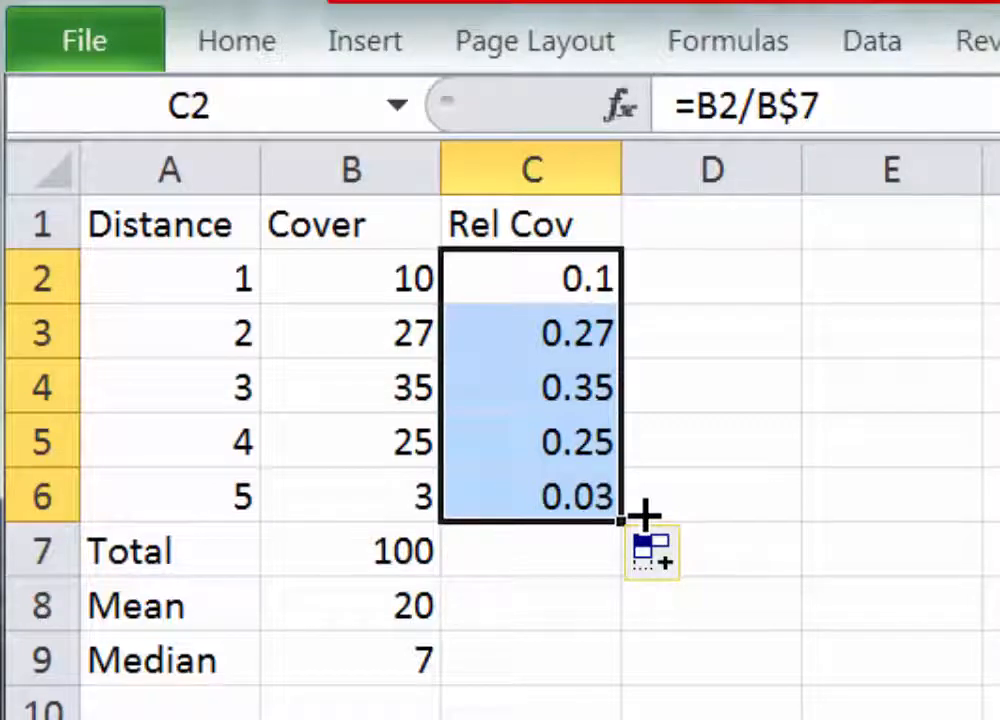
- Total the relative cover column in C7 by filling the SUM formula across from B7
click(541, 556)
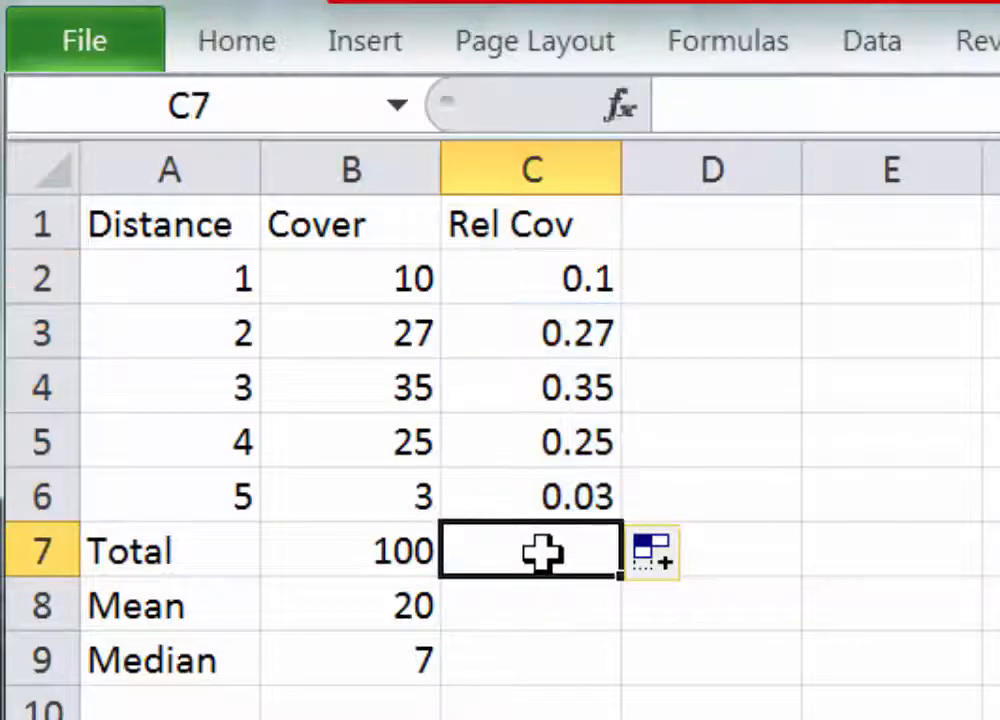
click(399, 549)
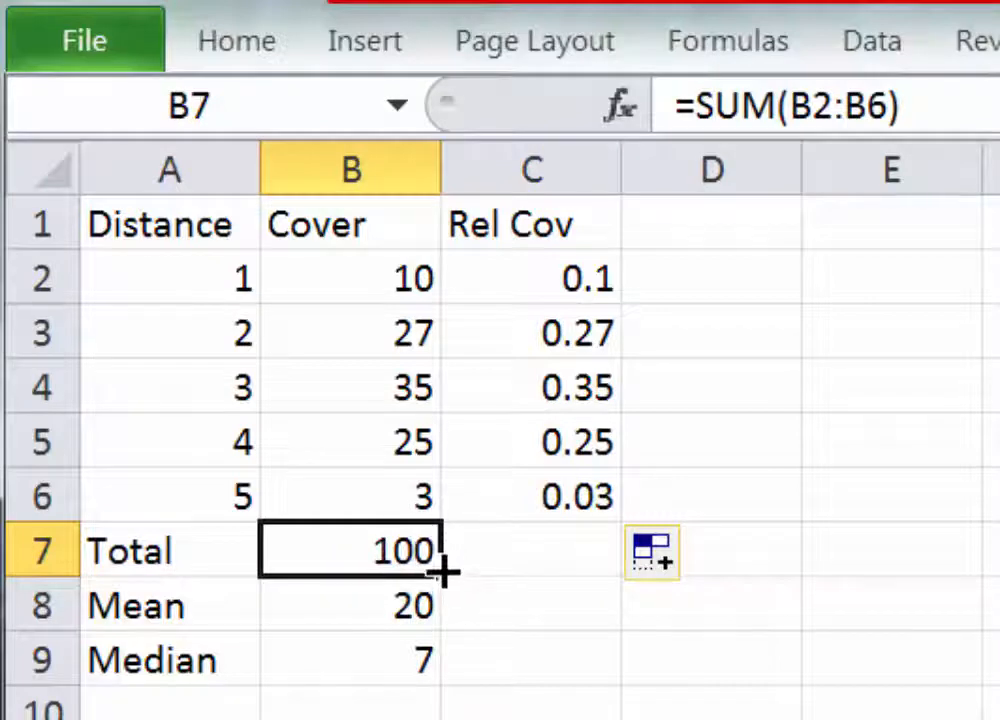
drag(443, 578, 558, 573)
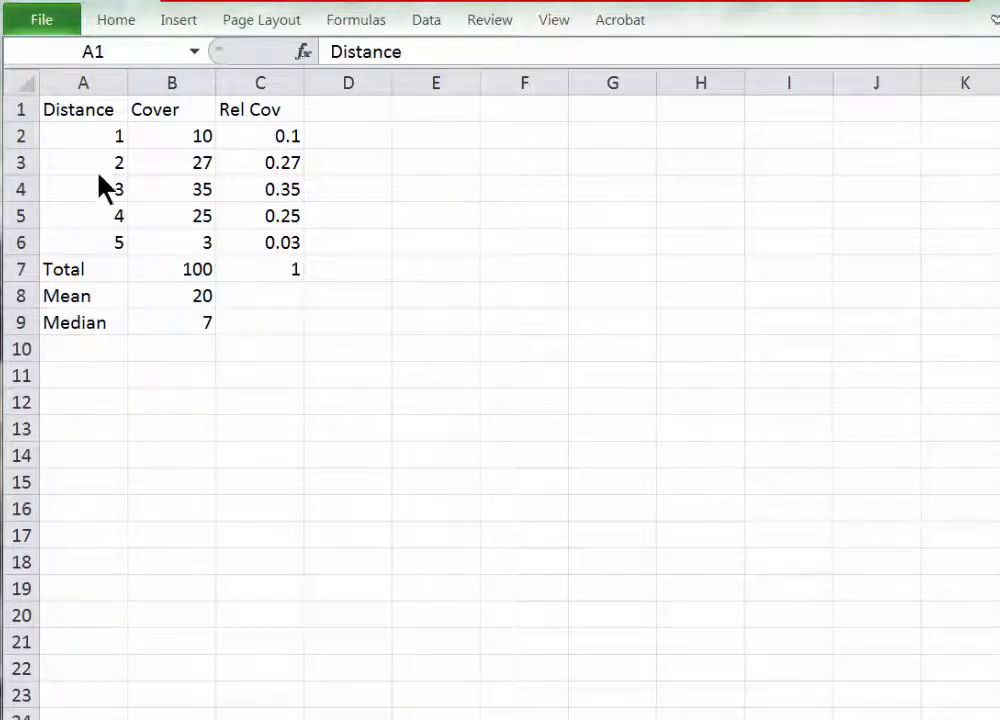
- Insert a markers-only scatter chart of cover against distance from the range A1:B6
click(84, 106)
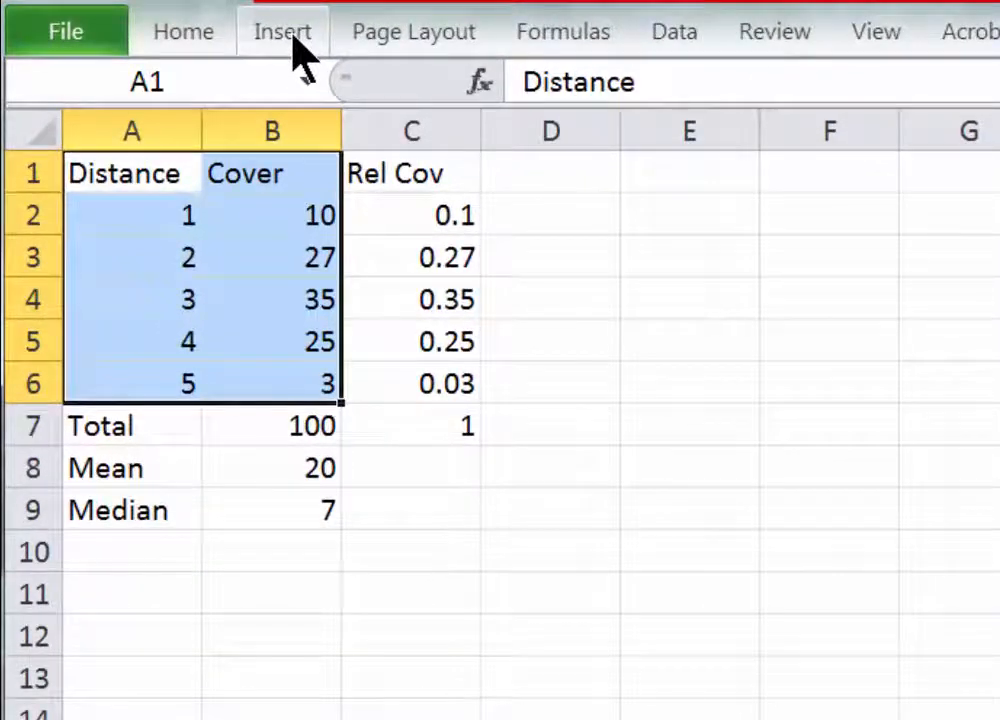
click(290, 33)
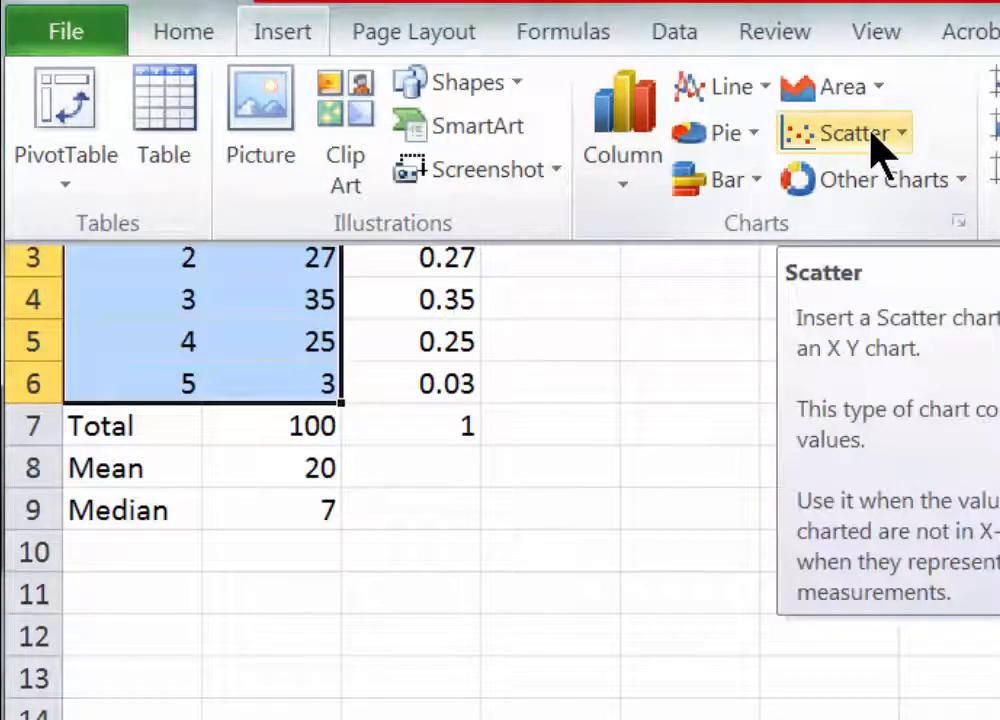
click(872, 138)
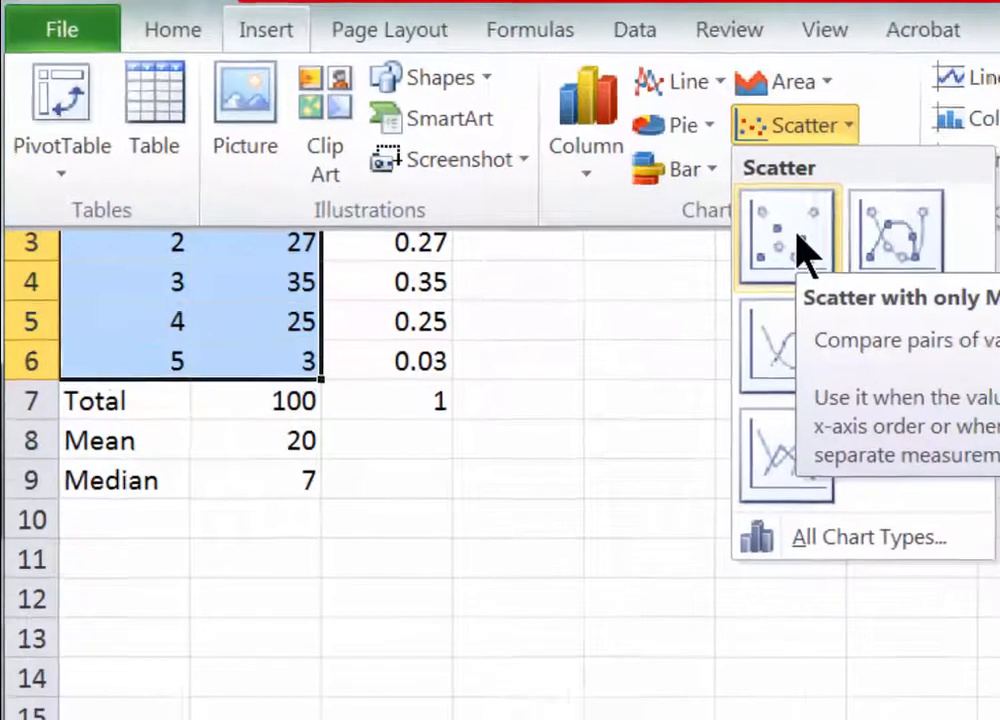
click(850, 262)
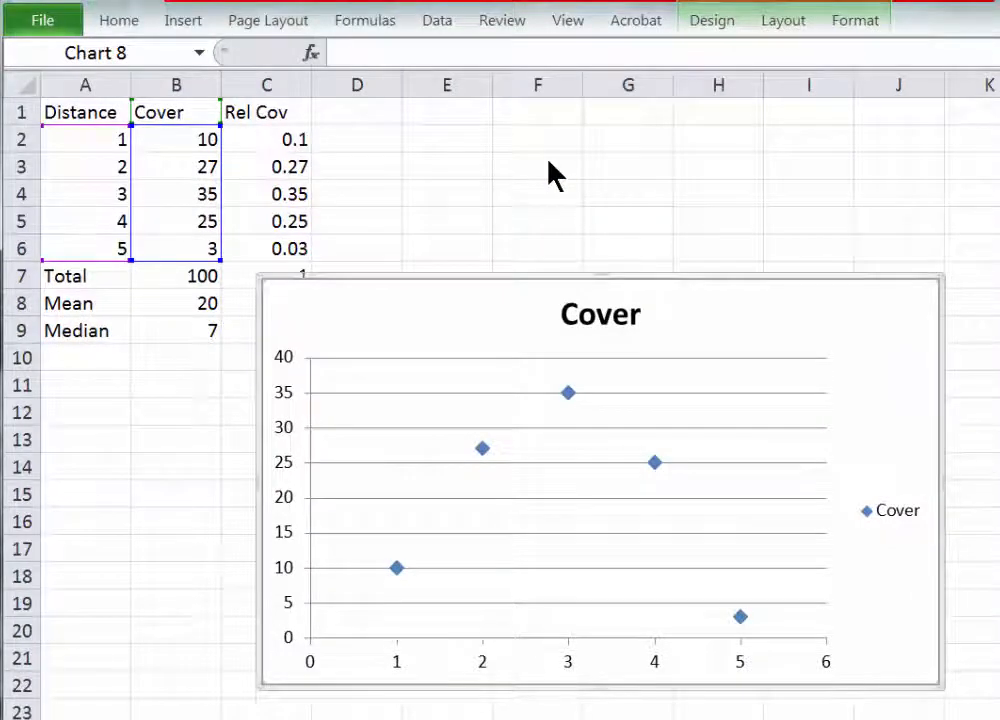
click(552, 172)
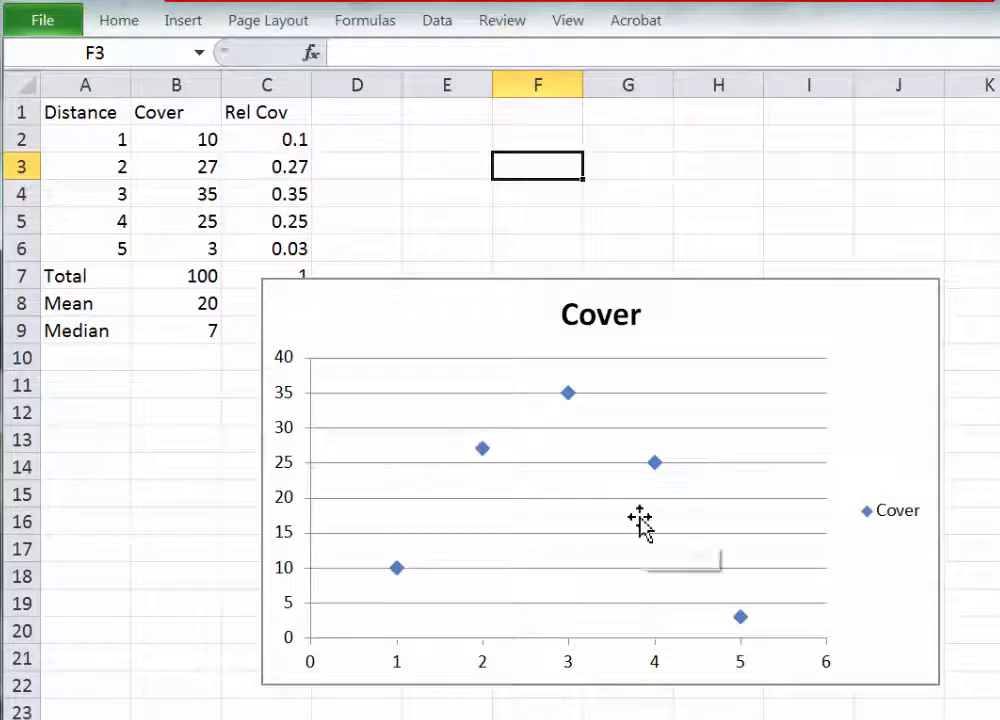
- Add a title below the chart's horizontal axis reading "Distance"
click(656, 669)
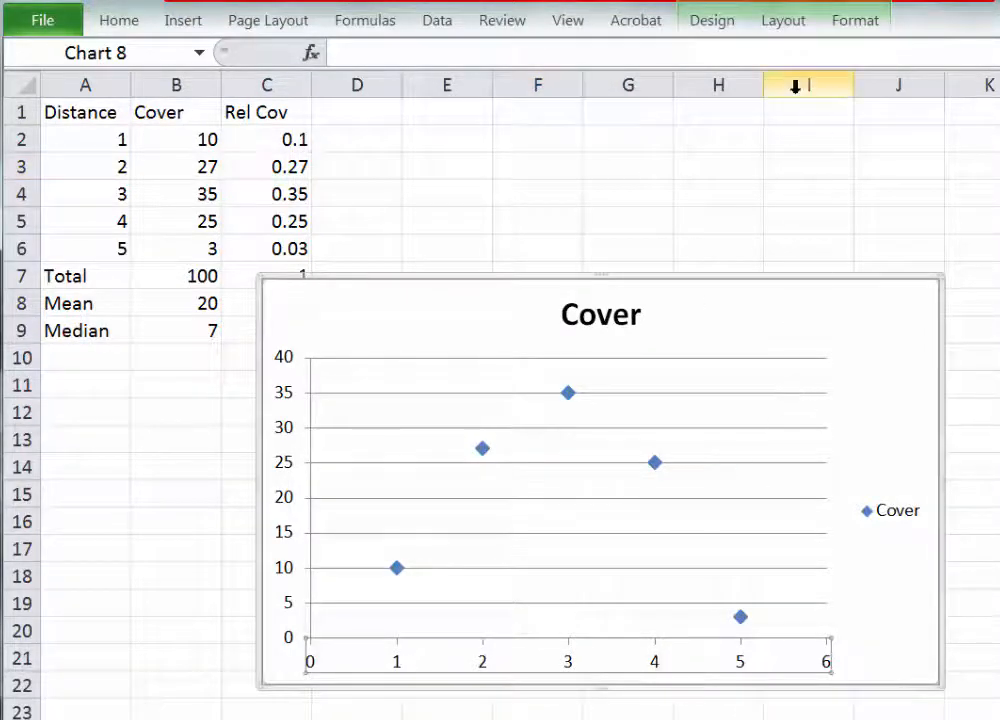
click(781, 22)
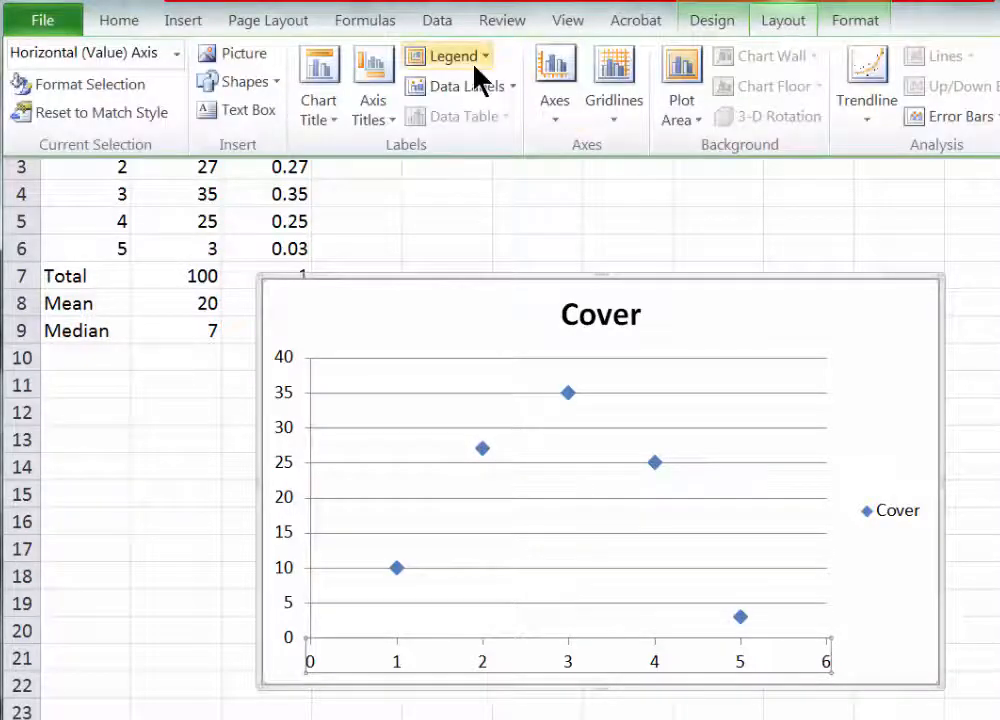
click(377, 76)
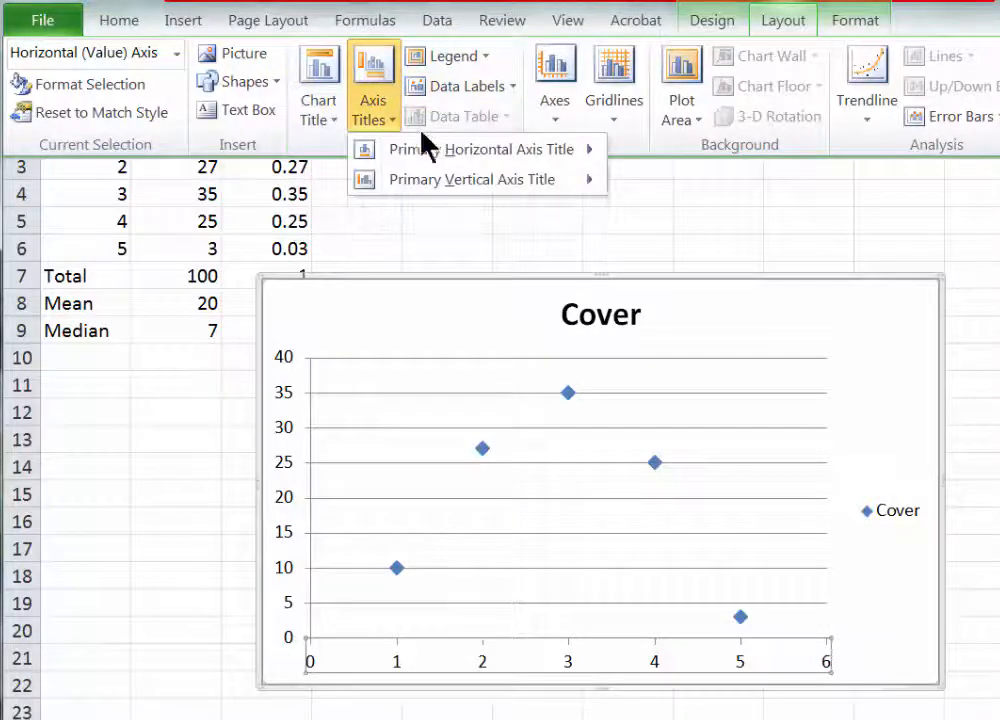
mouse_move(435, 156)
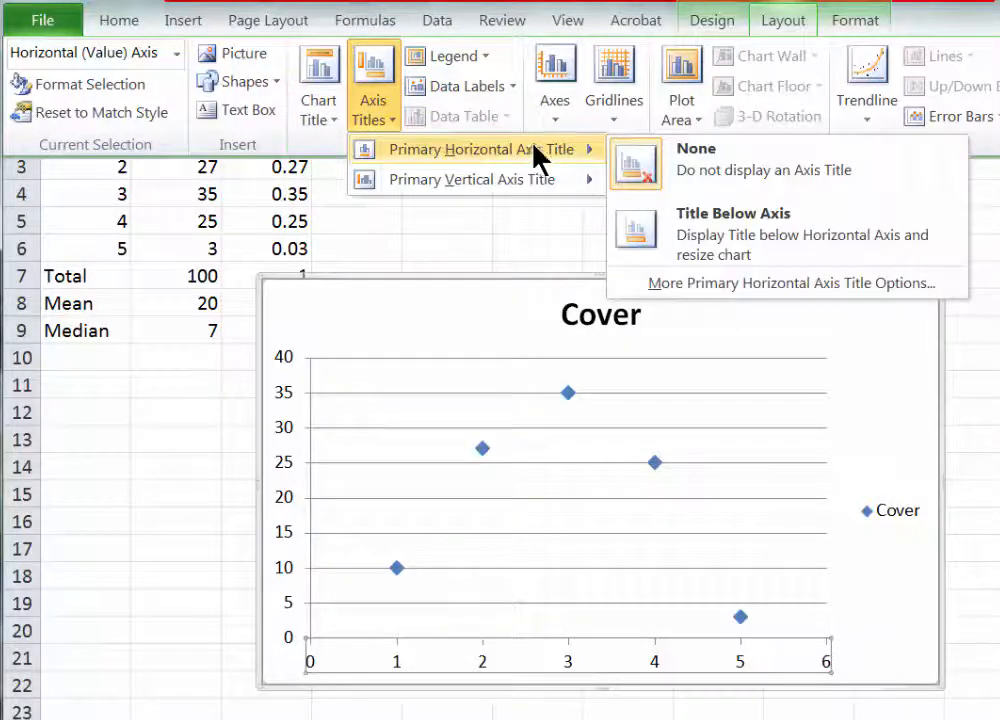
click(752, 222)
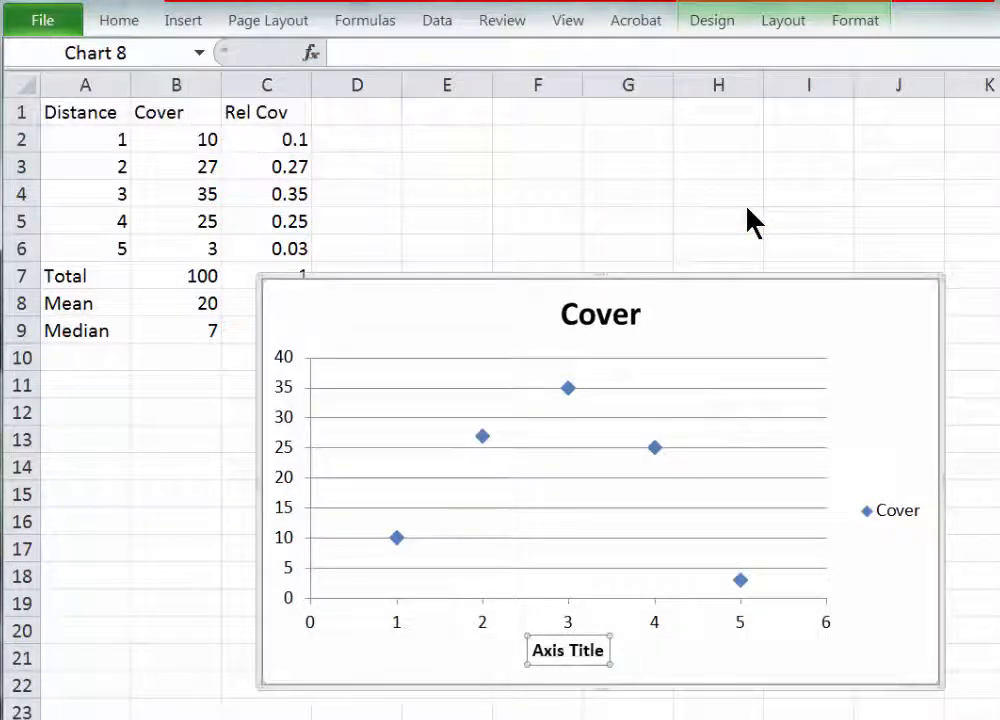
click(369, 56)
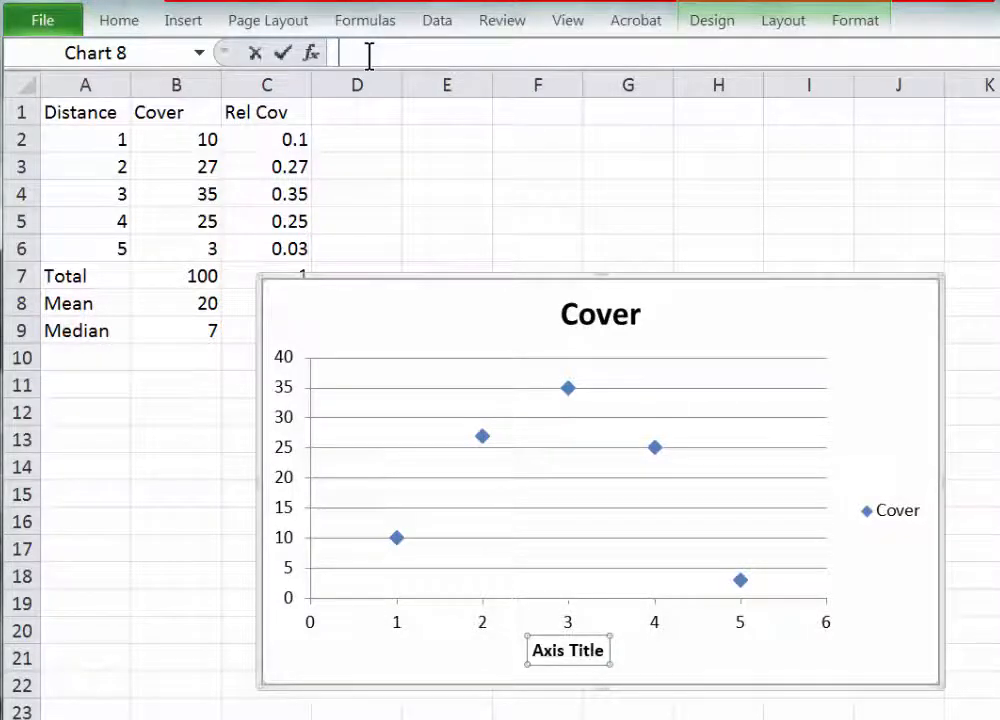
text(D)
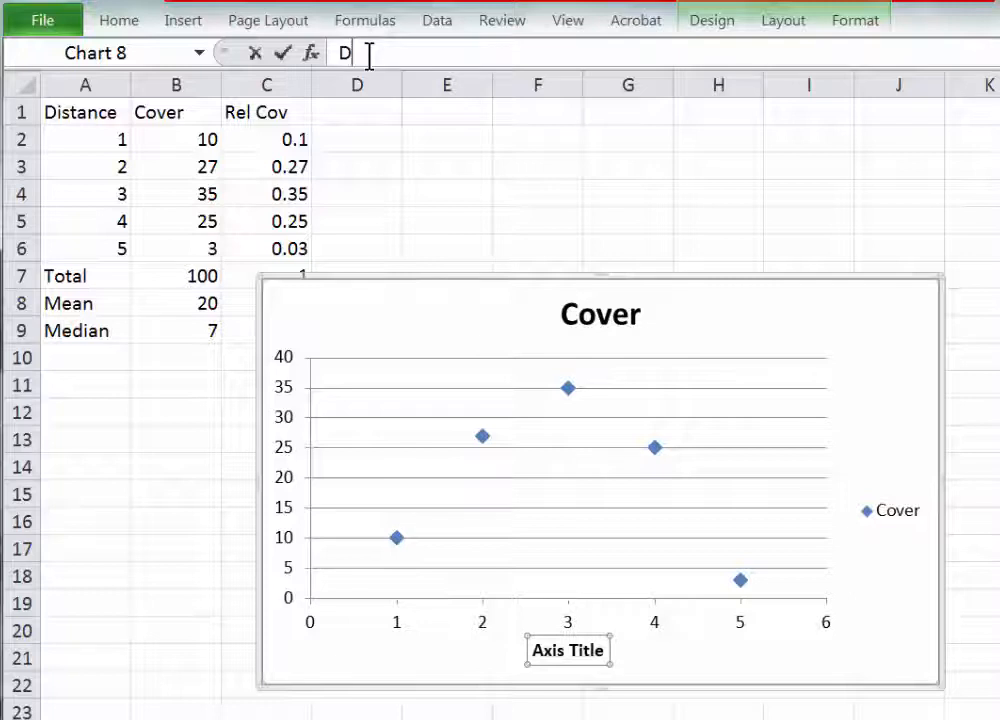
text(istan)
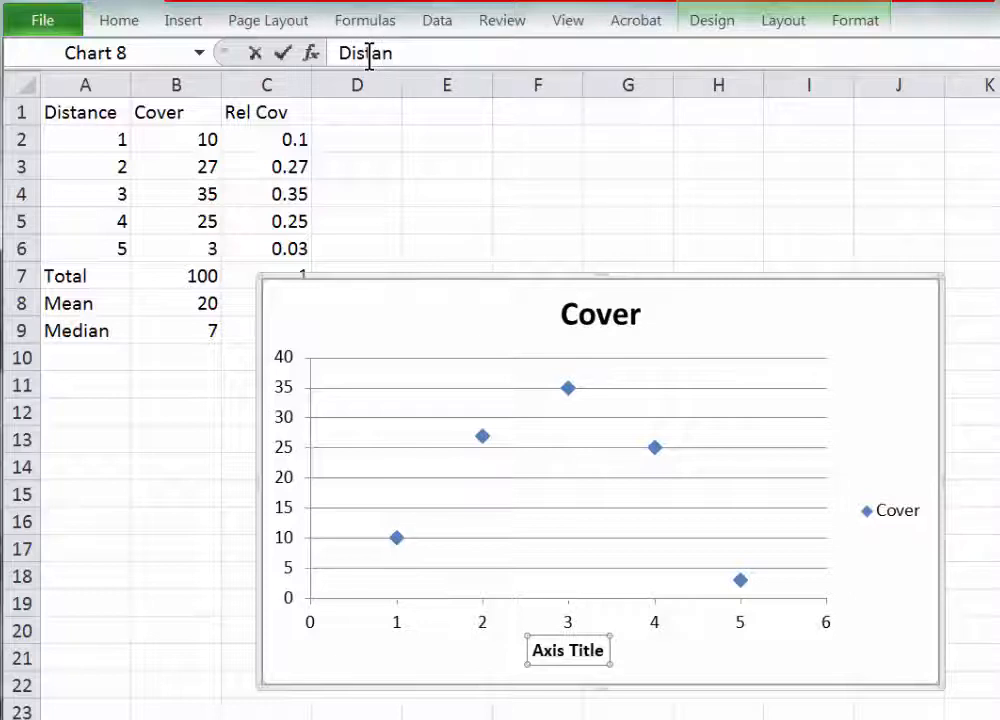
text(ce)
click(285, 55)
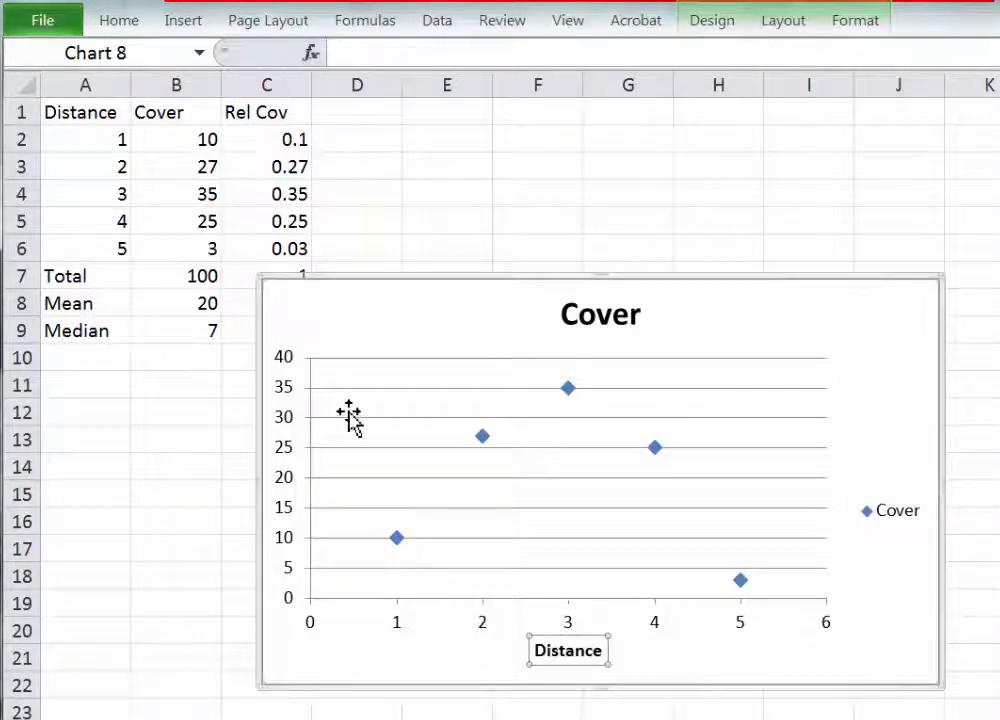
- Add a vertical-text title to the chart's vertical axis reading "Cover"
click(288, 472)
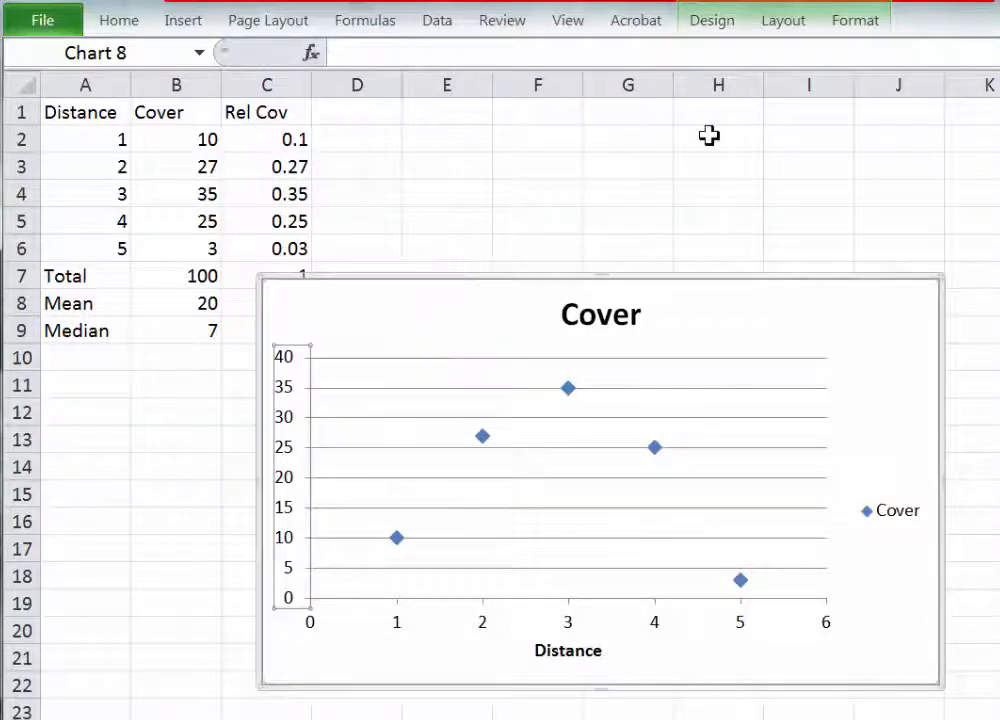
click(786, 24)
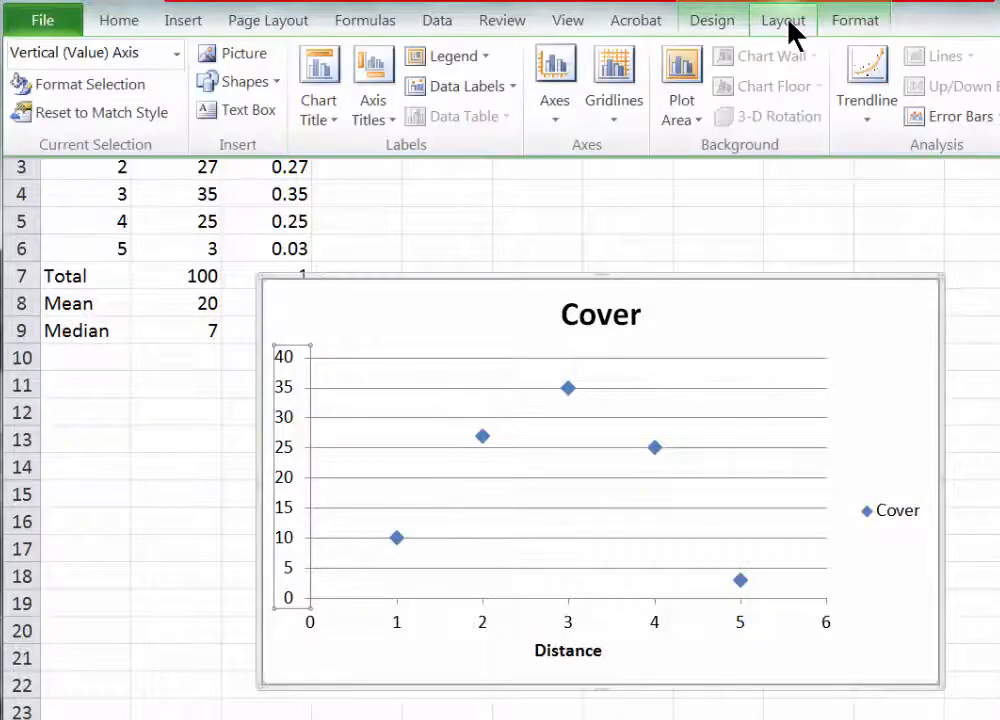
click(369, 78)
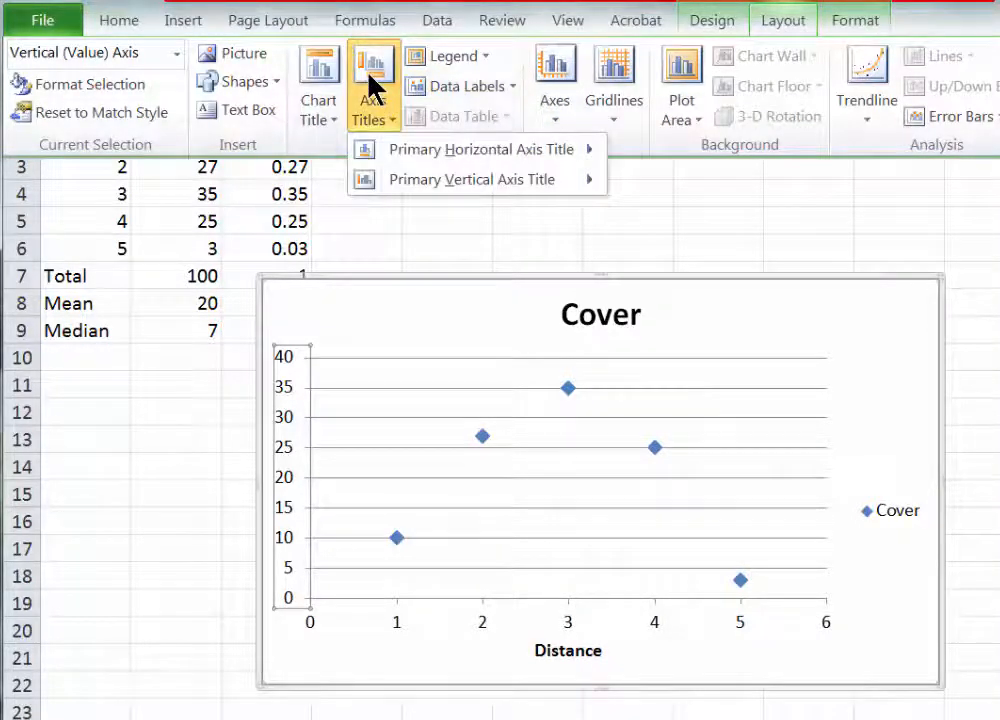
mouse_move(428, 183)
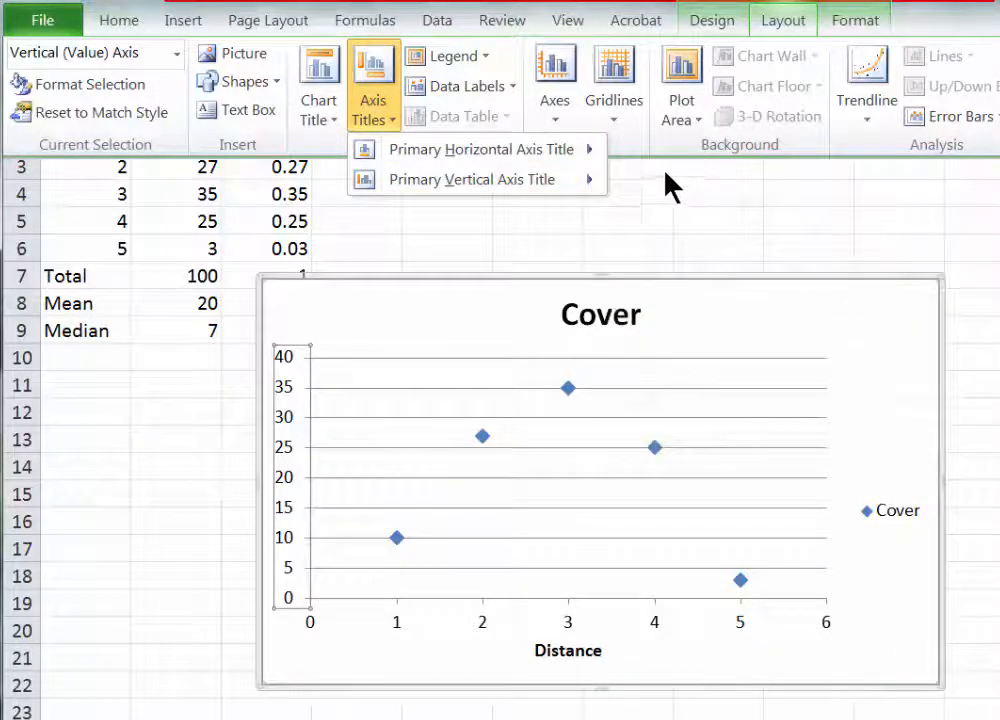
mouse_move(597, 195)
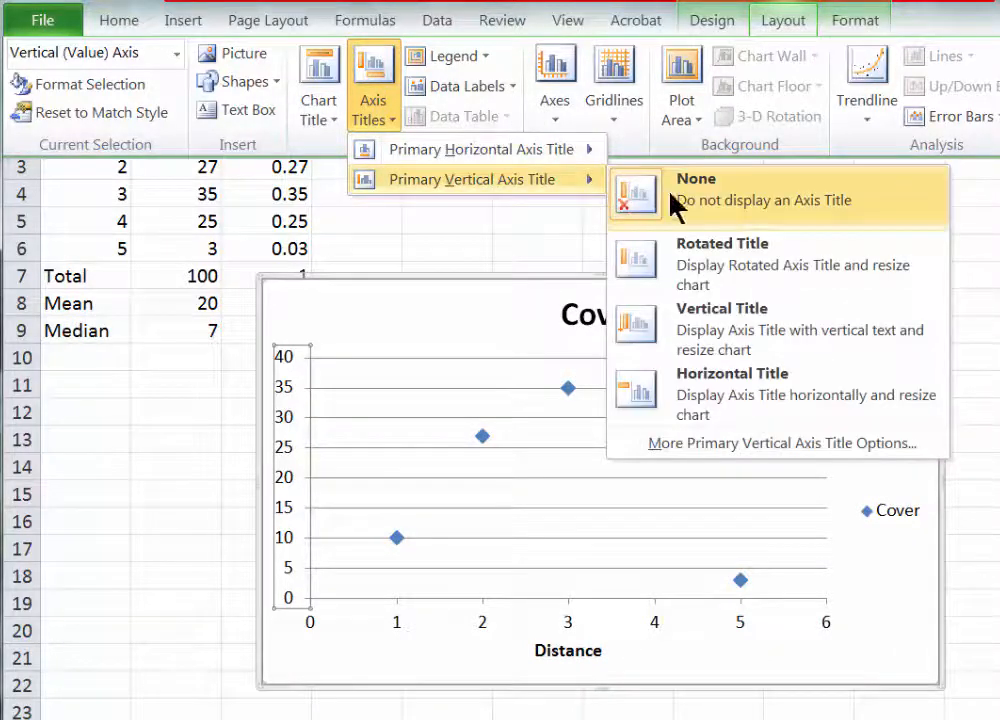
click(722, 325)
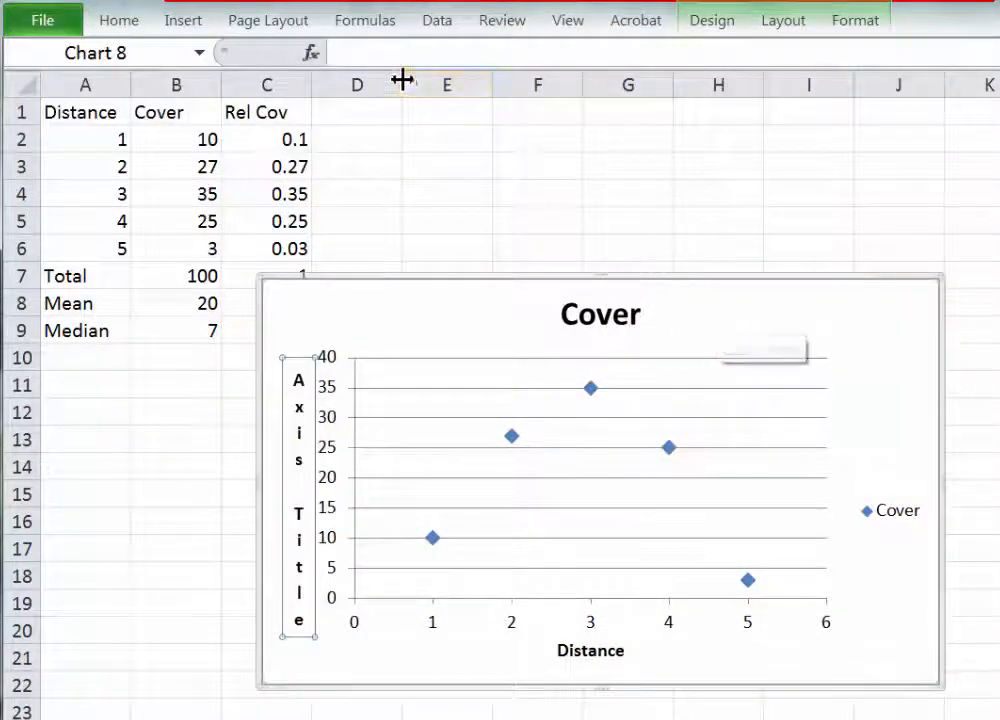
click(368, 58)
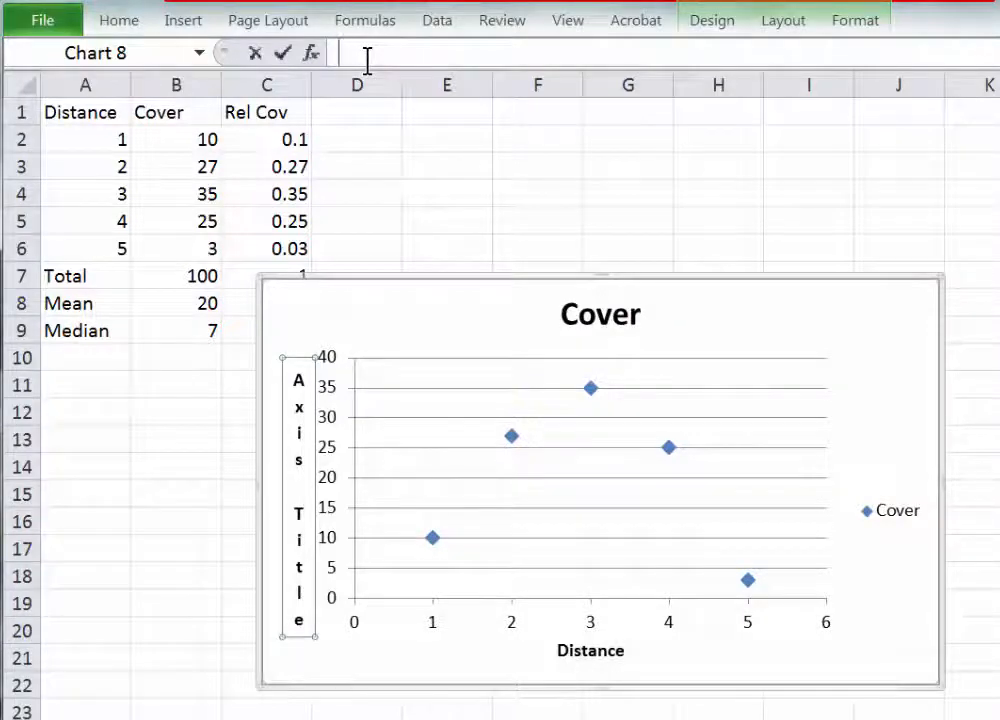
text(Cover)
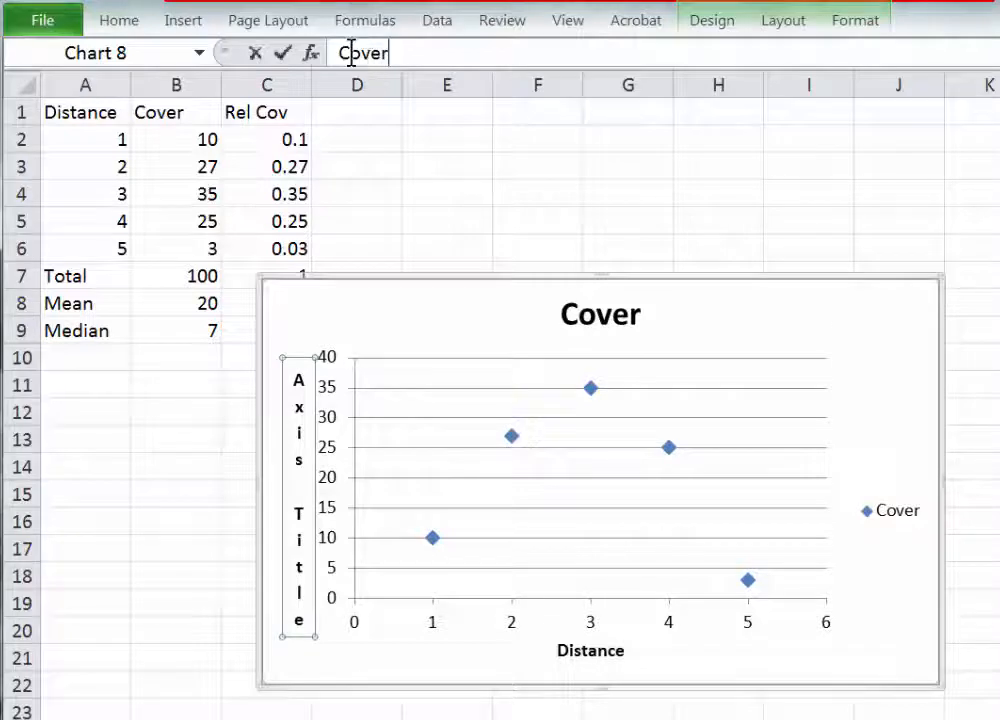
click(283, 54)
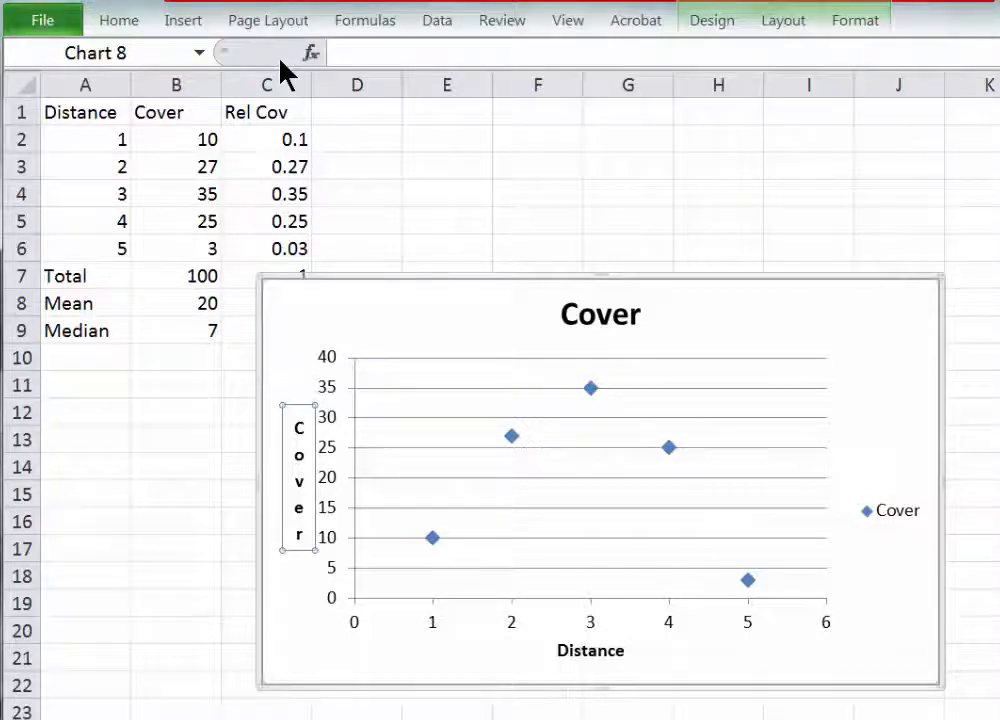
- Delete the "Cover" chart title and the legend from the scatter chart
click(602, 315)
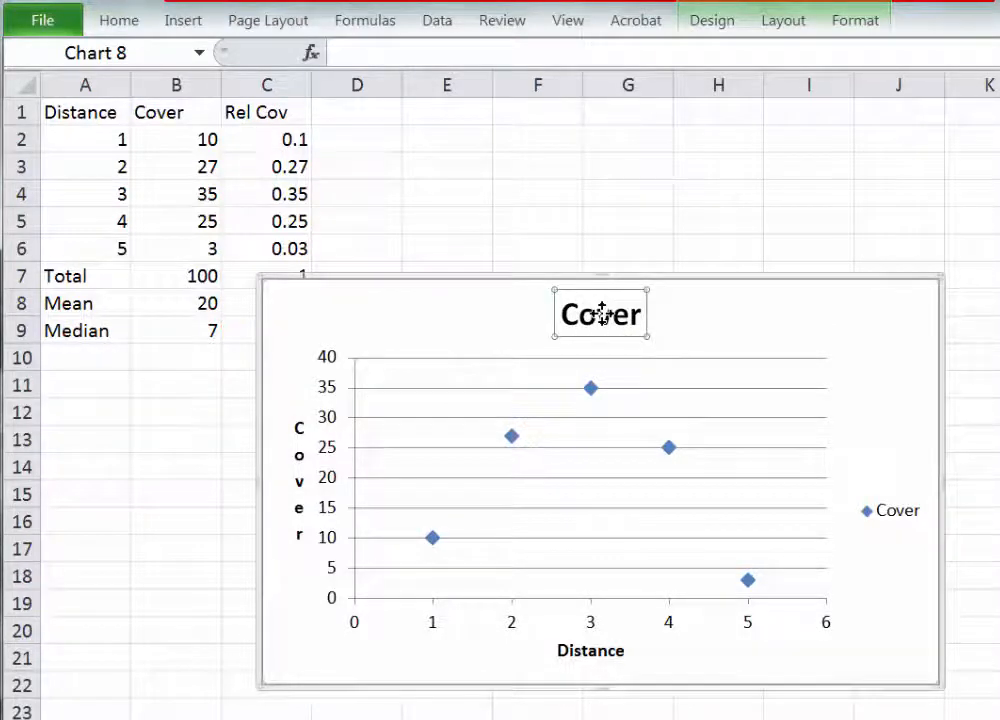
key(Delete)
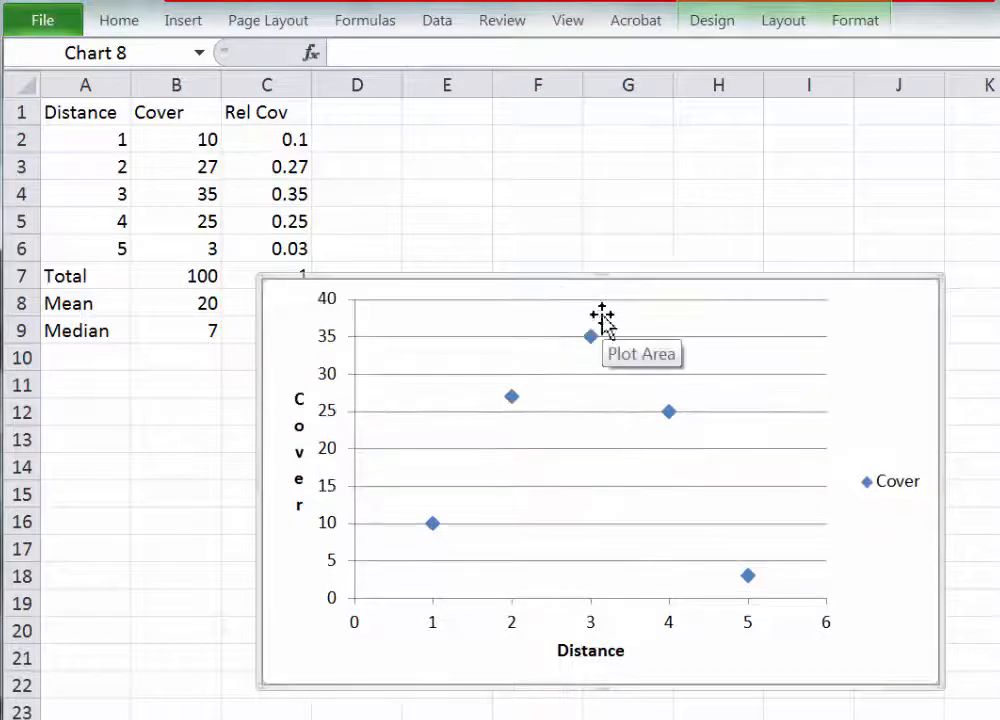
click(884, 494)
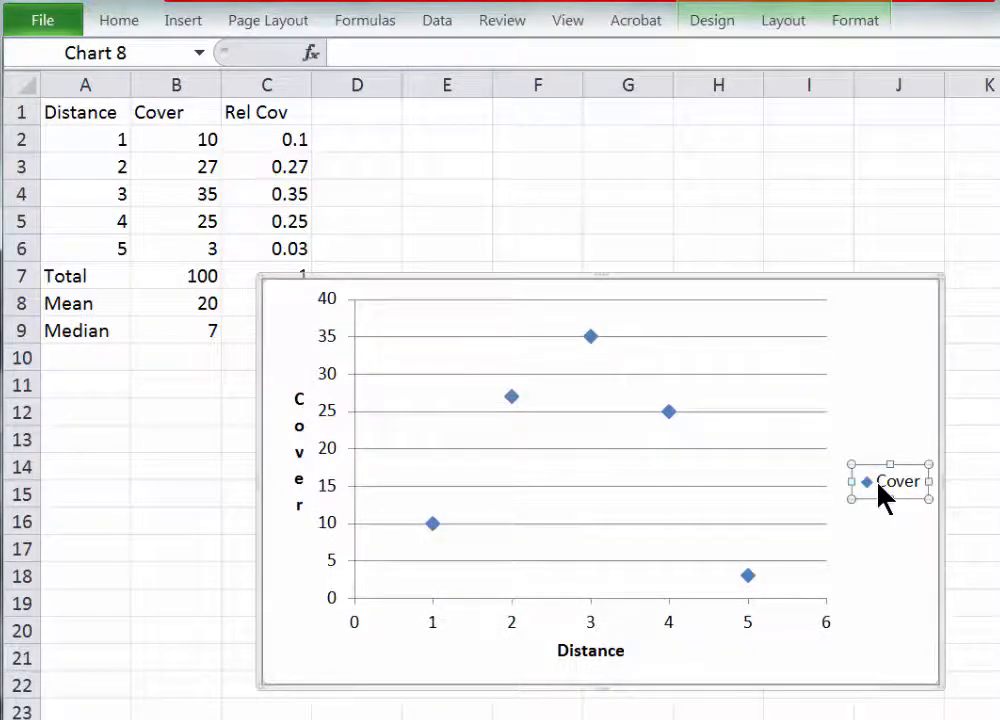
key(Delete)
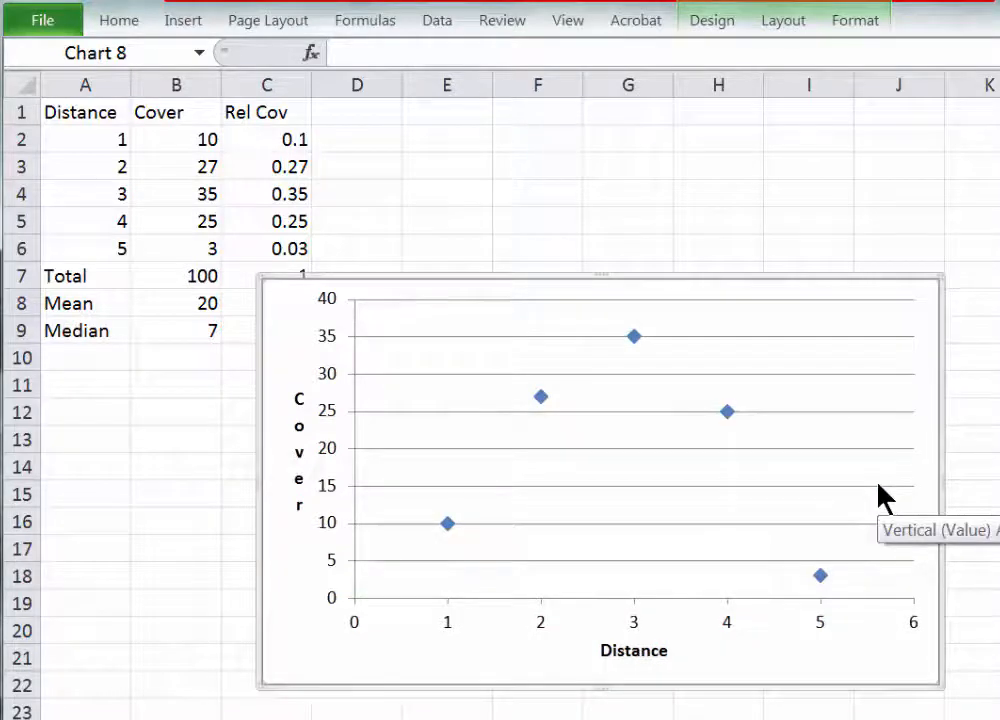